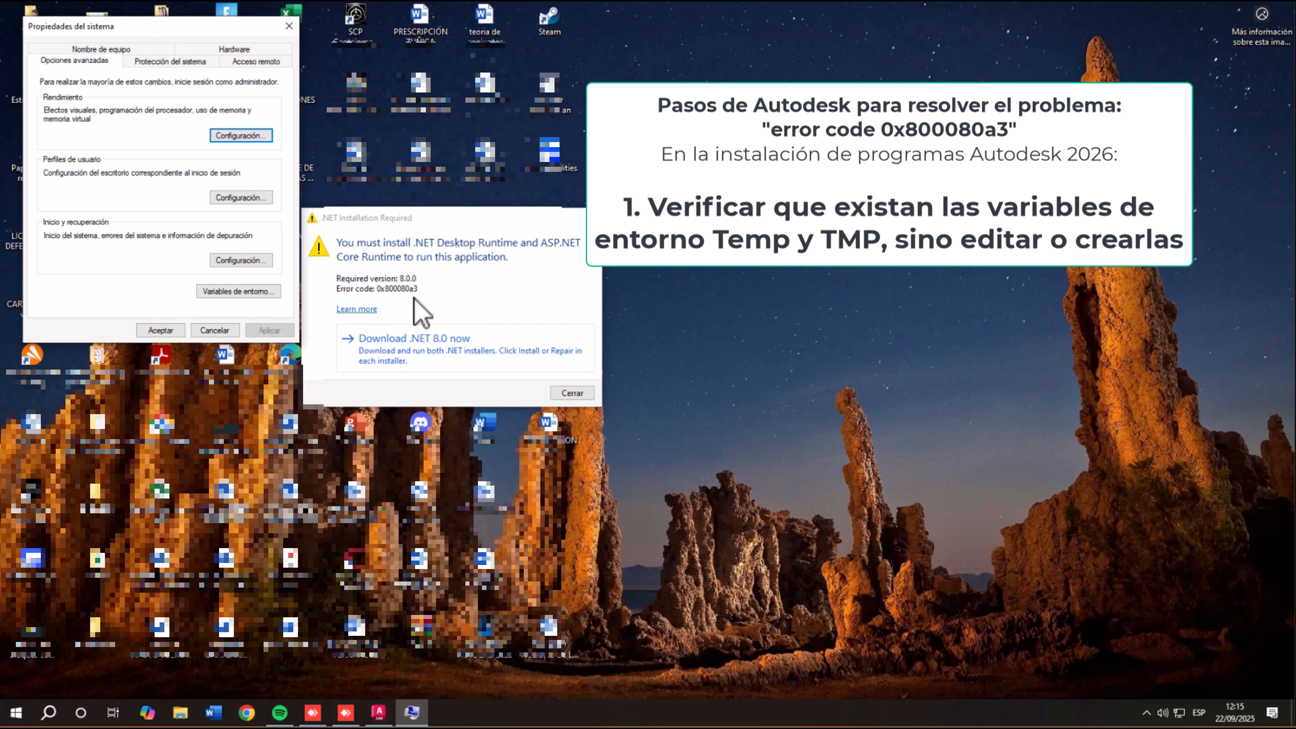
# Open the environment variables and check that TEMP and TMP are defined among the user variables
pyautogui.click(227, 293)
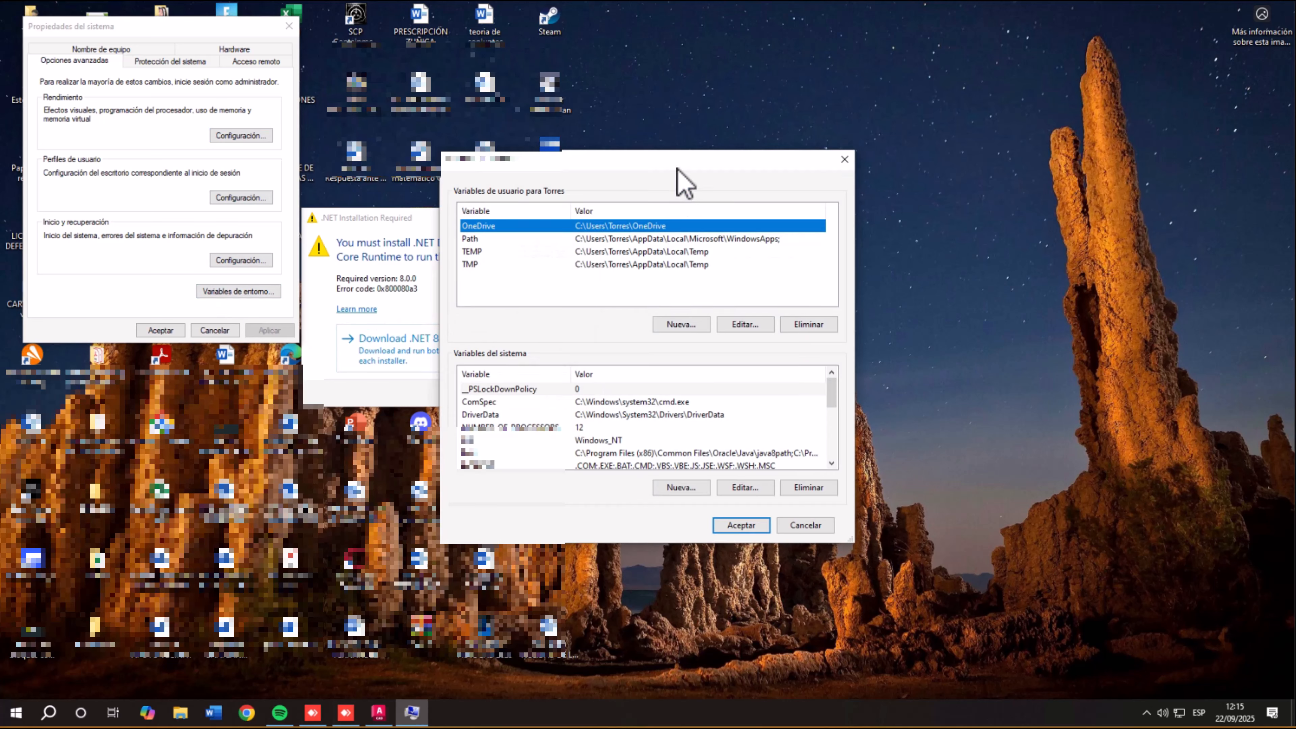
pyautogui.moveTo(678, 169); pyautogui.dragTo(910, 166)
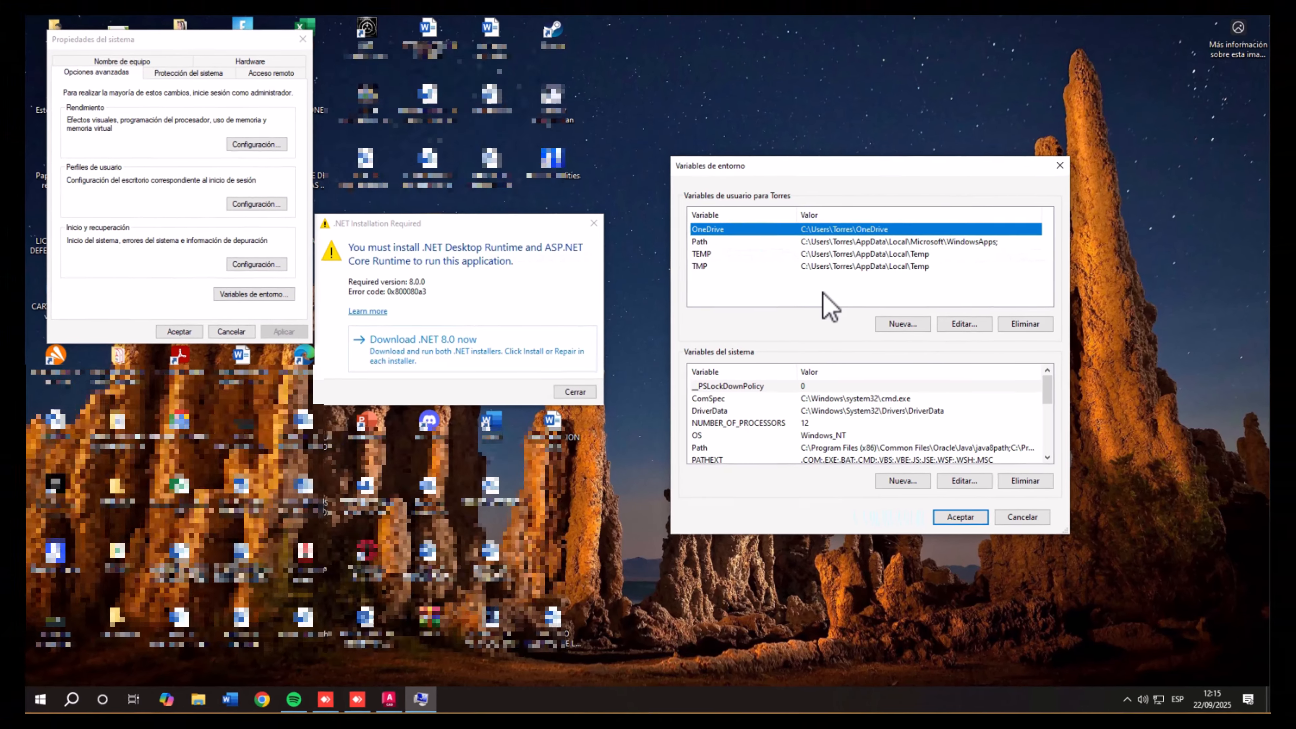
pyautogui.click(823, 294)
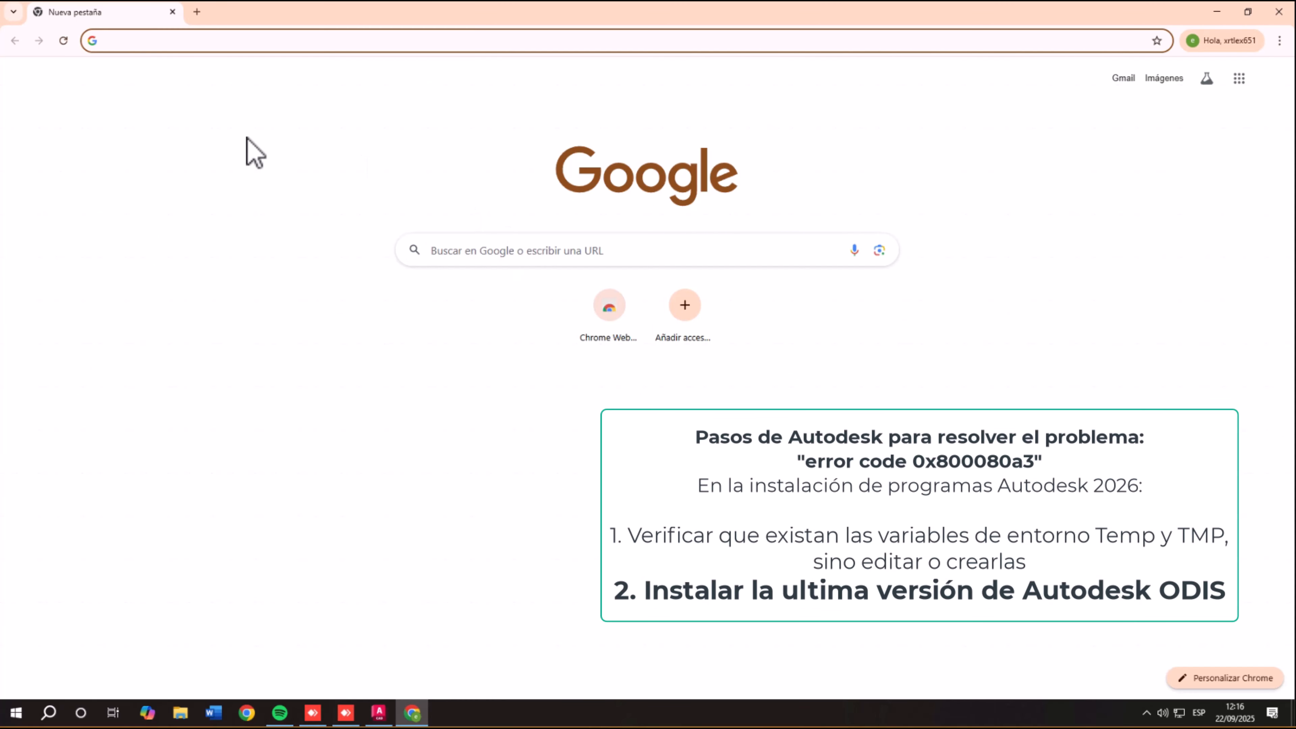
# Search the web for "aodis descarga" and open the Autodesk article on downloading the latest version of Autodesk ODIS
pyautogui.write('aodis desca')
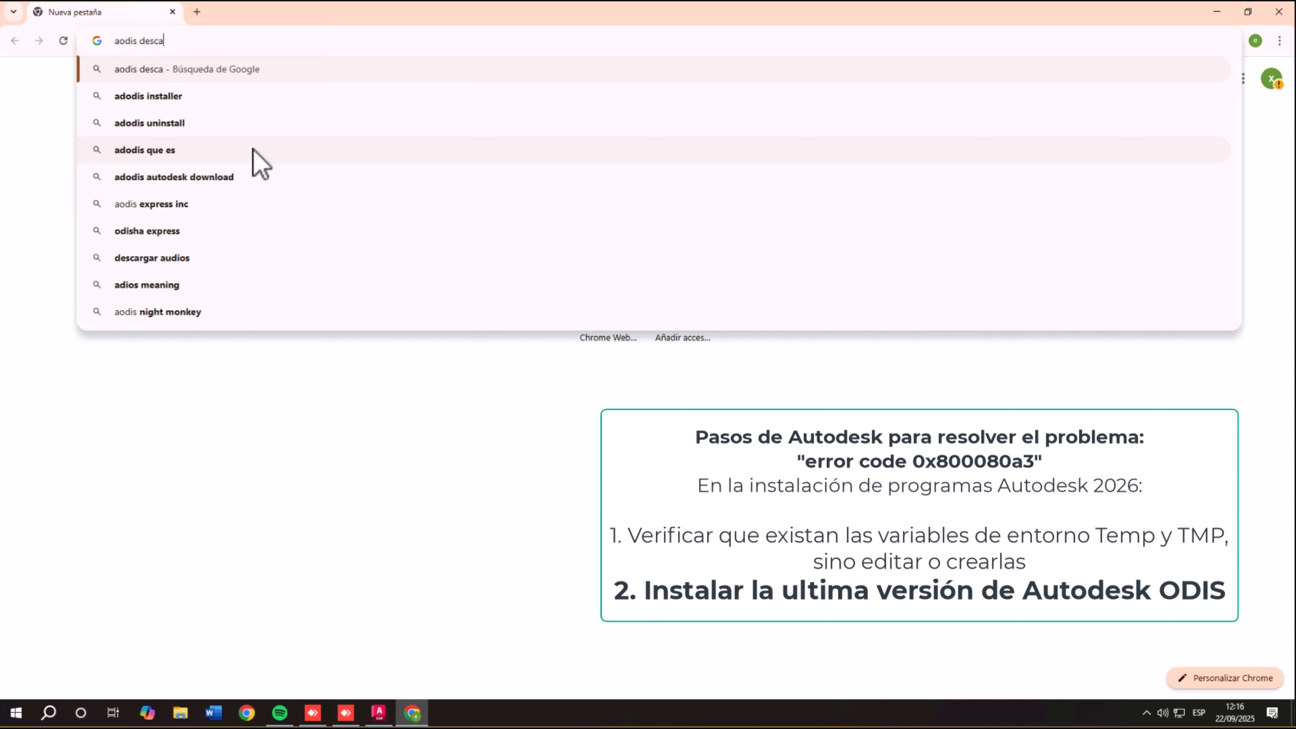
pyautogui.write('r')
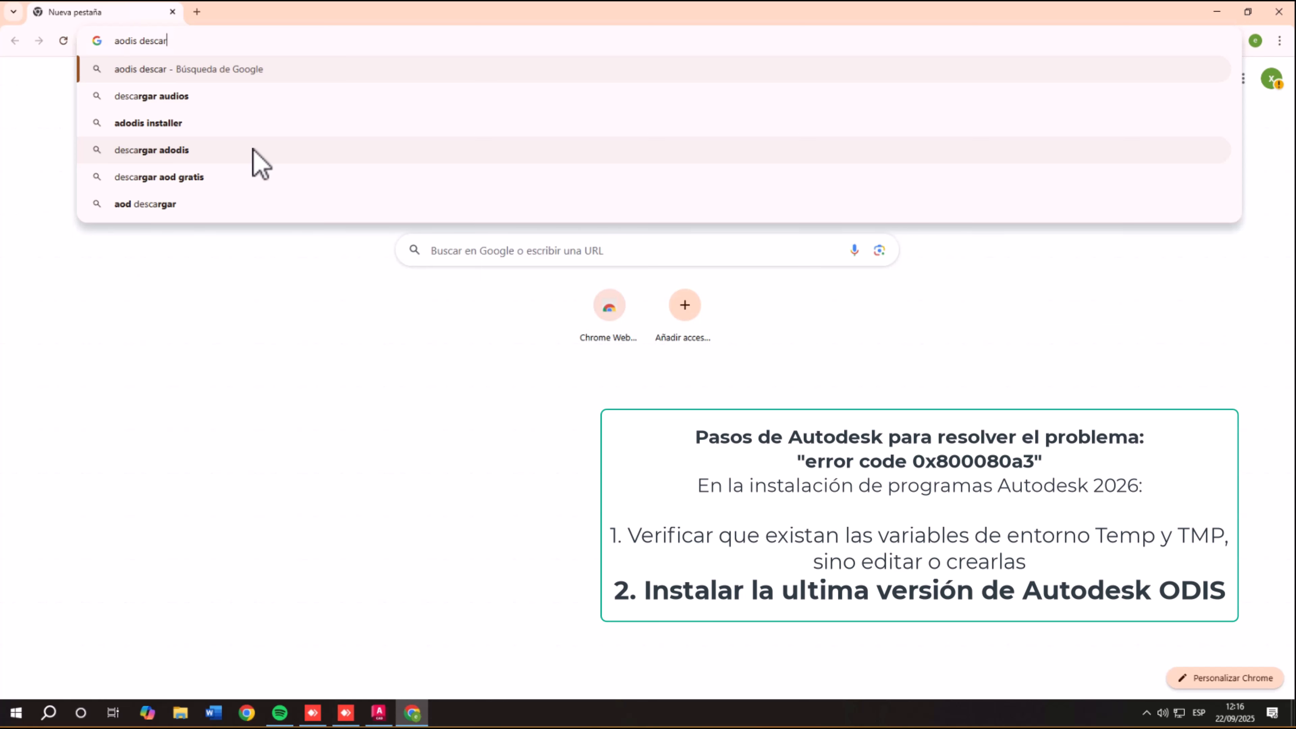
pyautogui.write('ga')
pyautogui.press('Return')
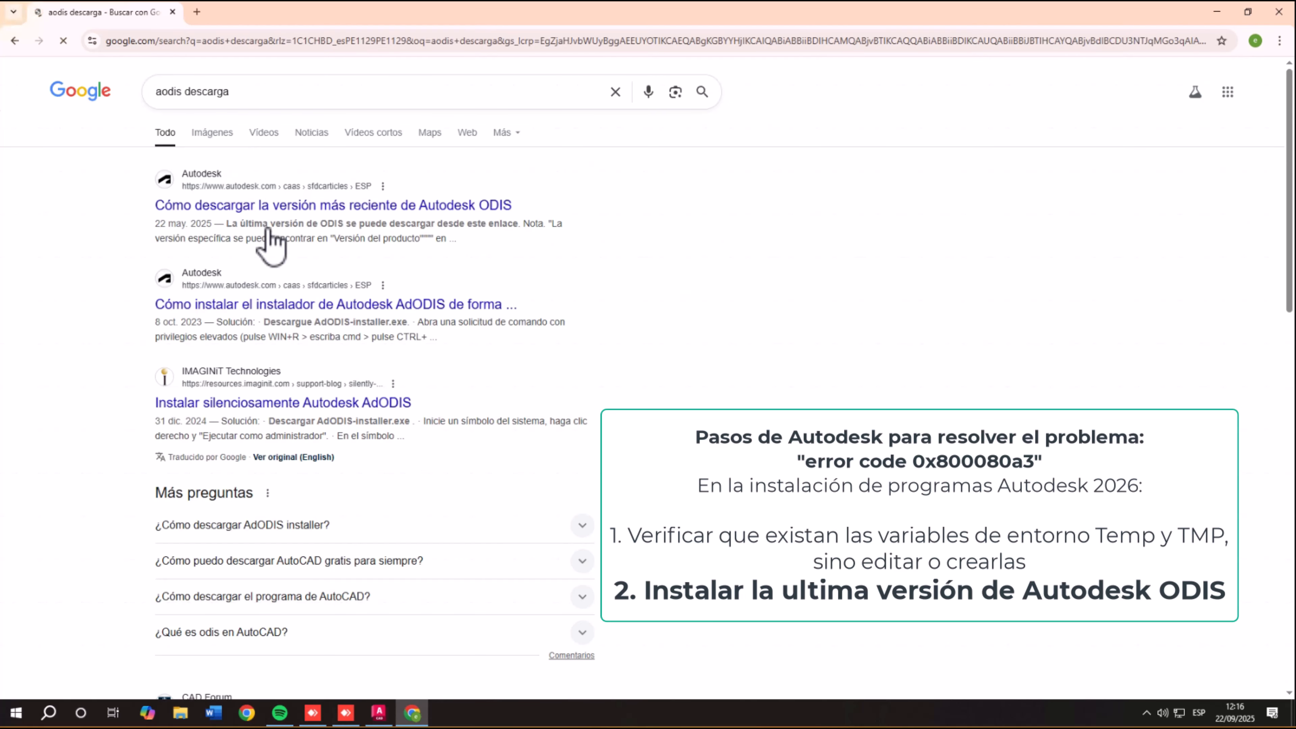
pyautogui.click(268, 206)
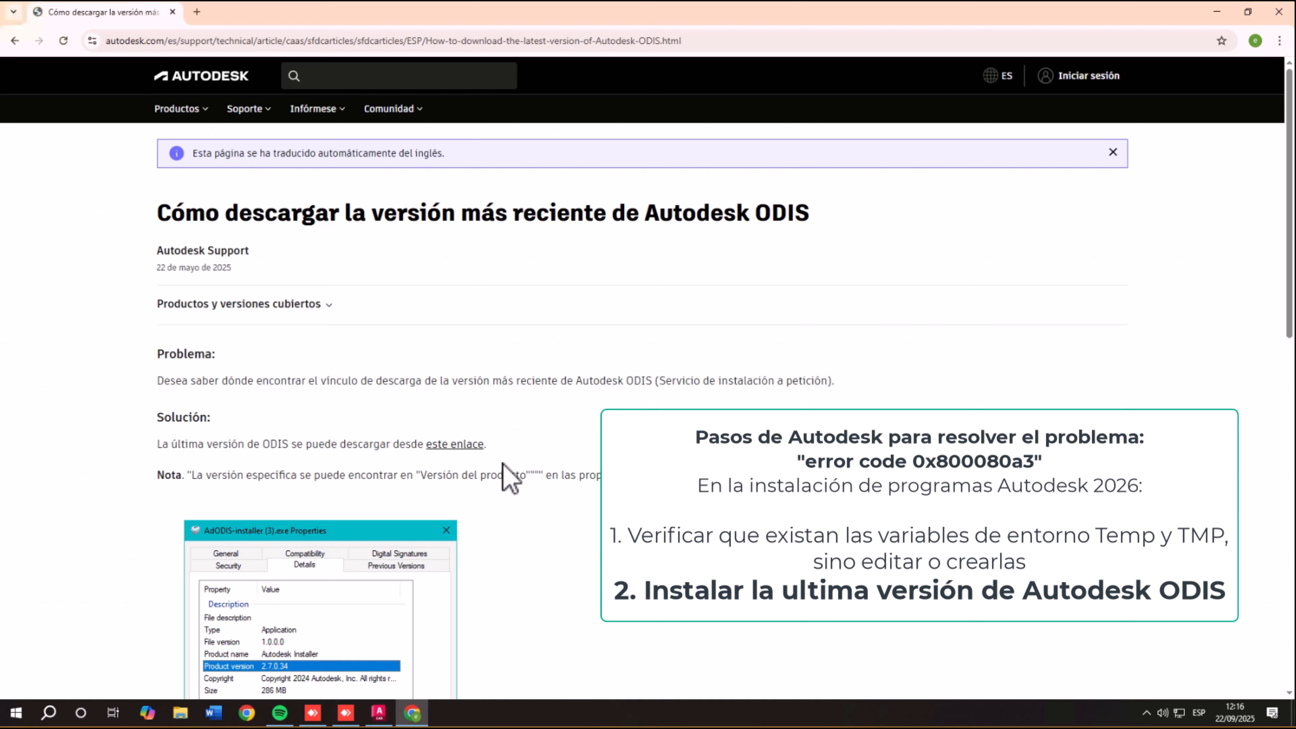
# Download AdODIS-installer.exe from the article and show the downloaded file in its folder
pyautogui.click(460, 445)
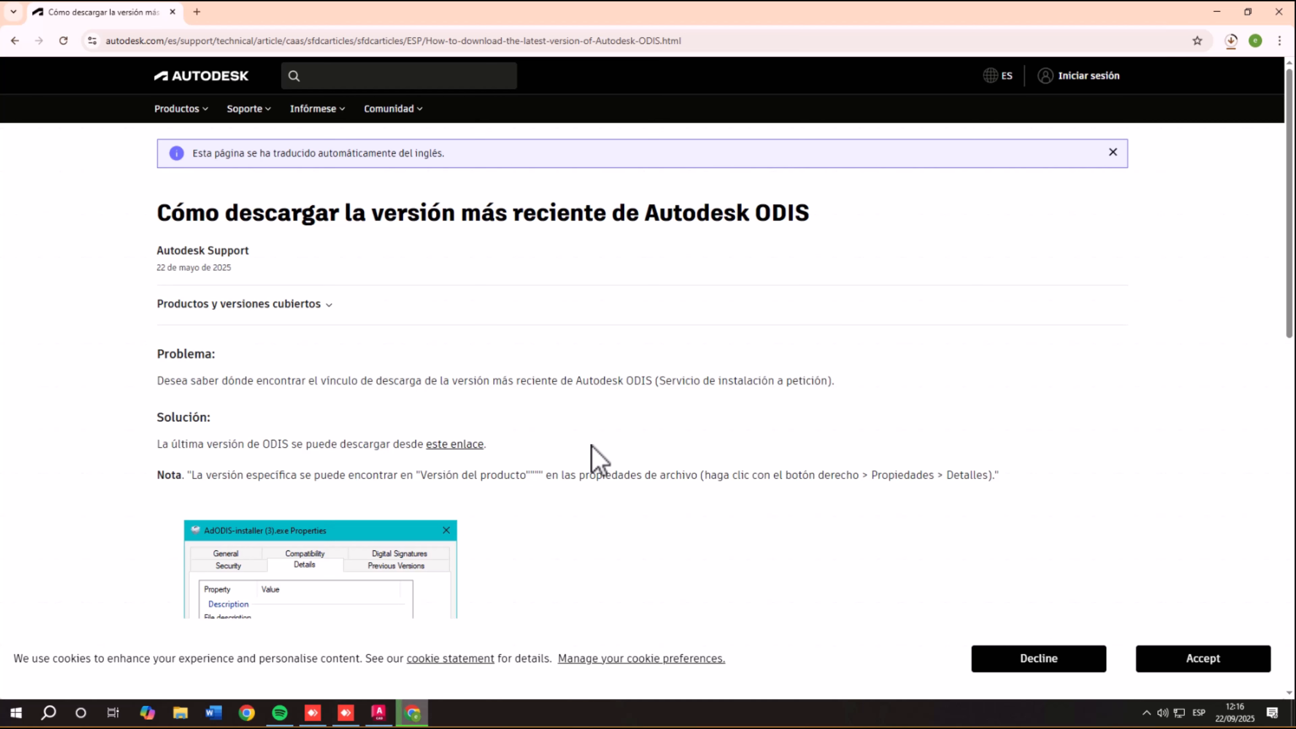
pyautogui.click(1231, 40)
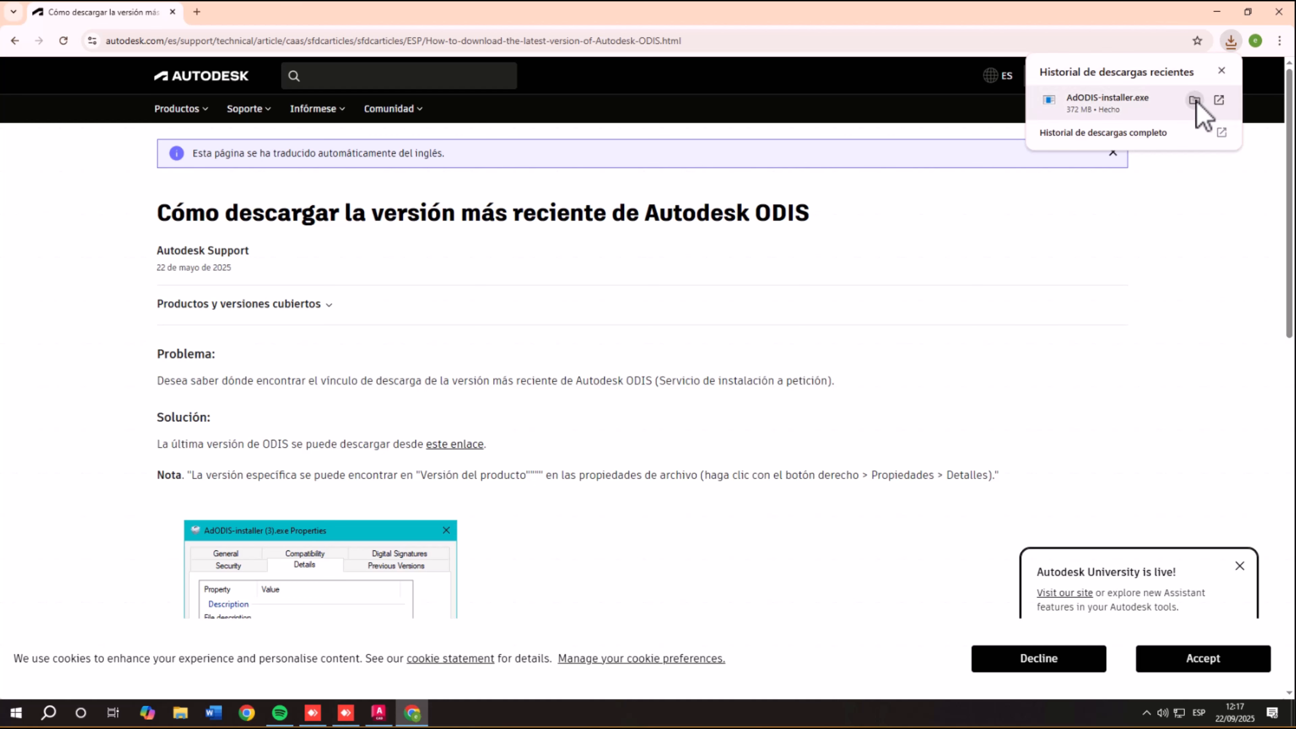
pyautogui.click(1196, 100)
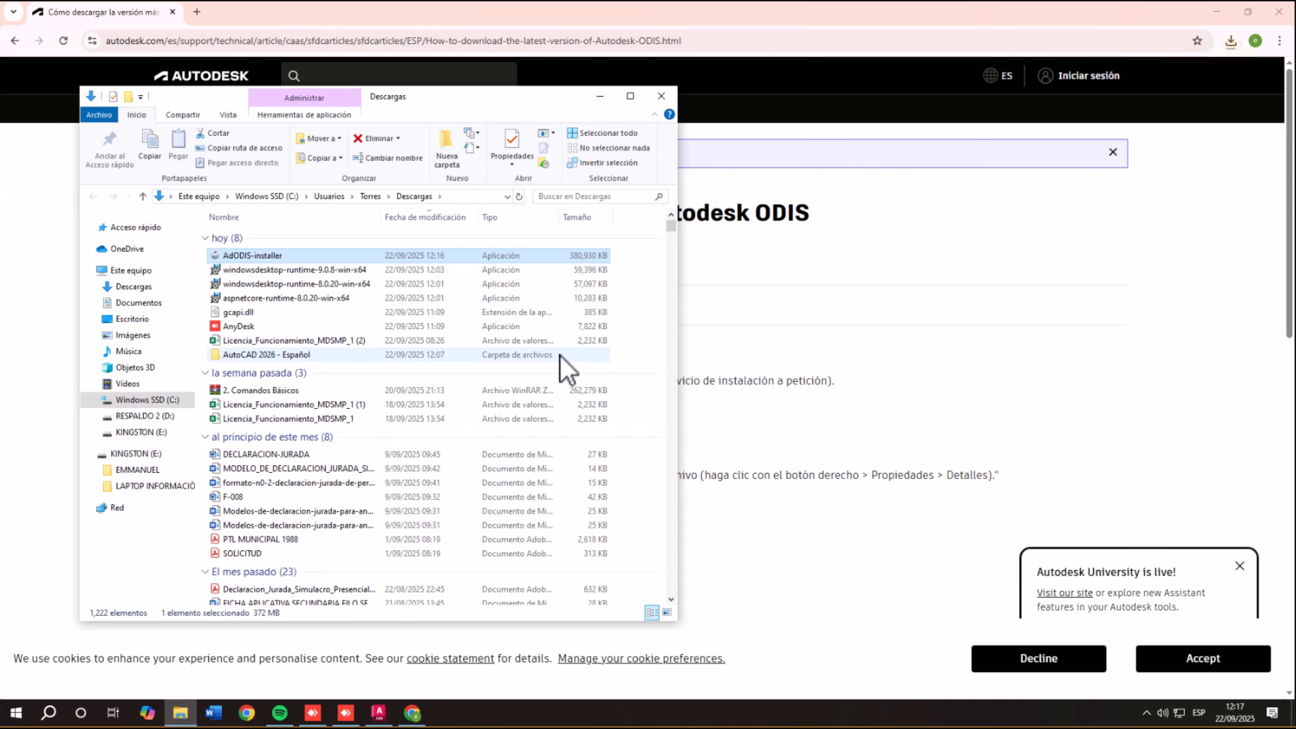
# Run AdODIS-installer as administrator and allow it to make changes to the device
pyautogui.rightClick(236, 257)
pyautogui.click(280, 294)
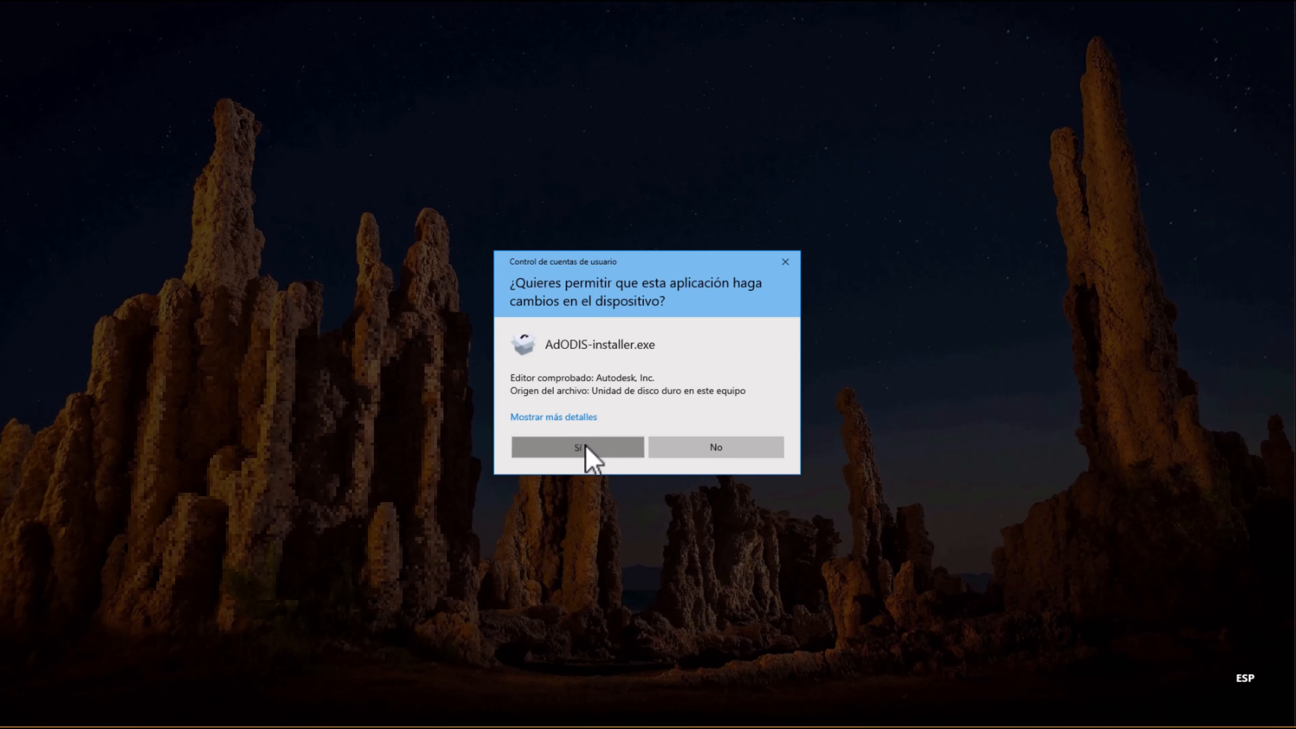
pyautogui.click(589, 448)
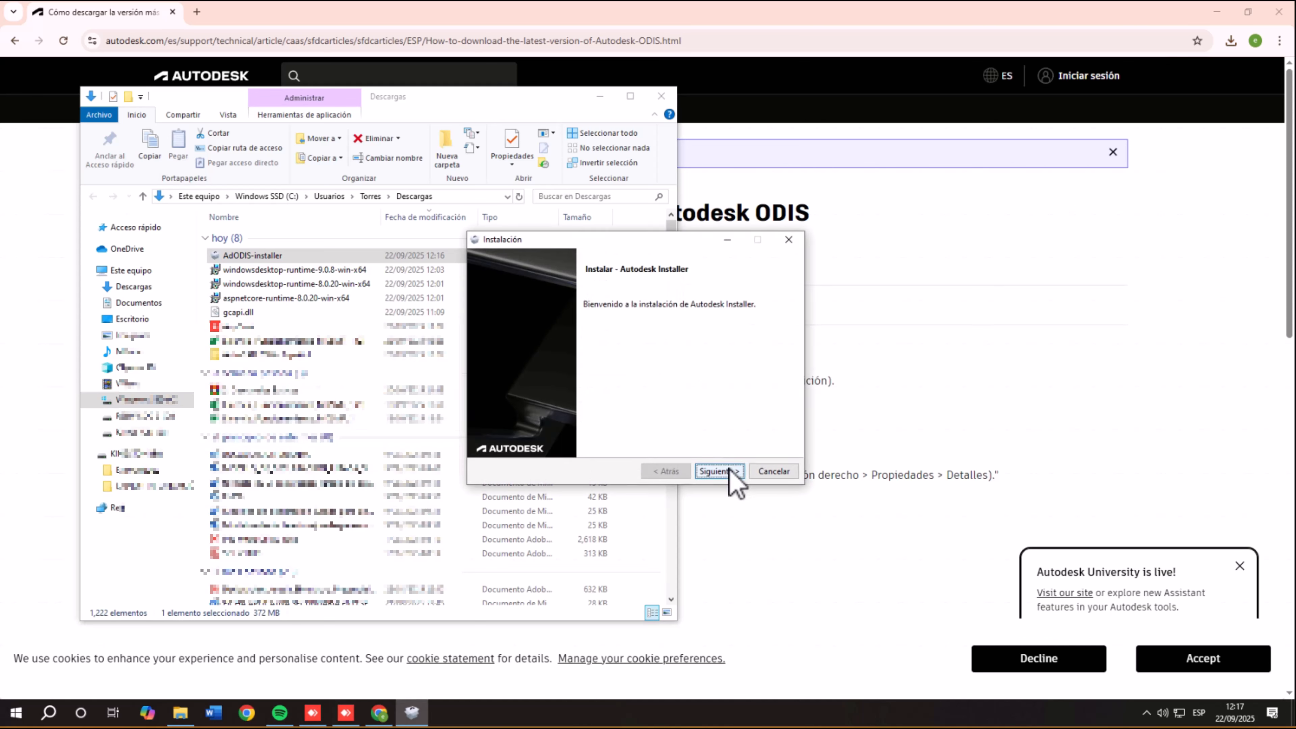
# Accept the licence agreement and complete the Autodesk Installer setup
pyautogui.click(731, 470)
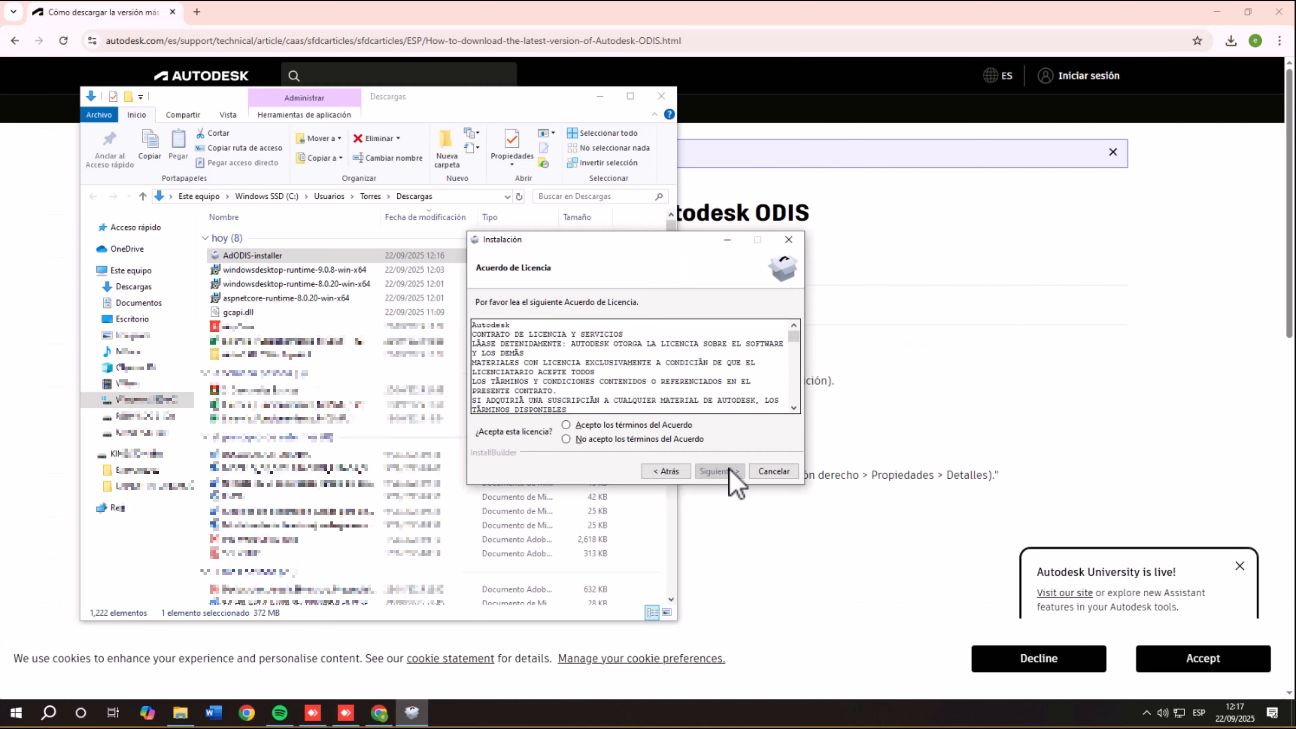
pyautogui.click(649, 425)
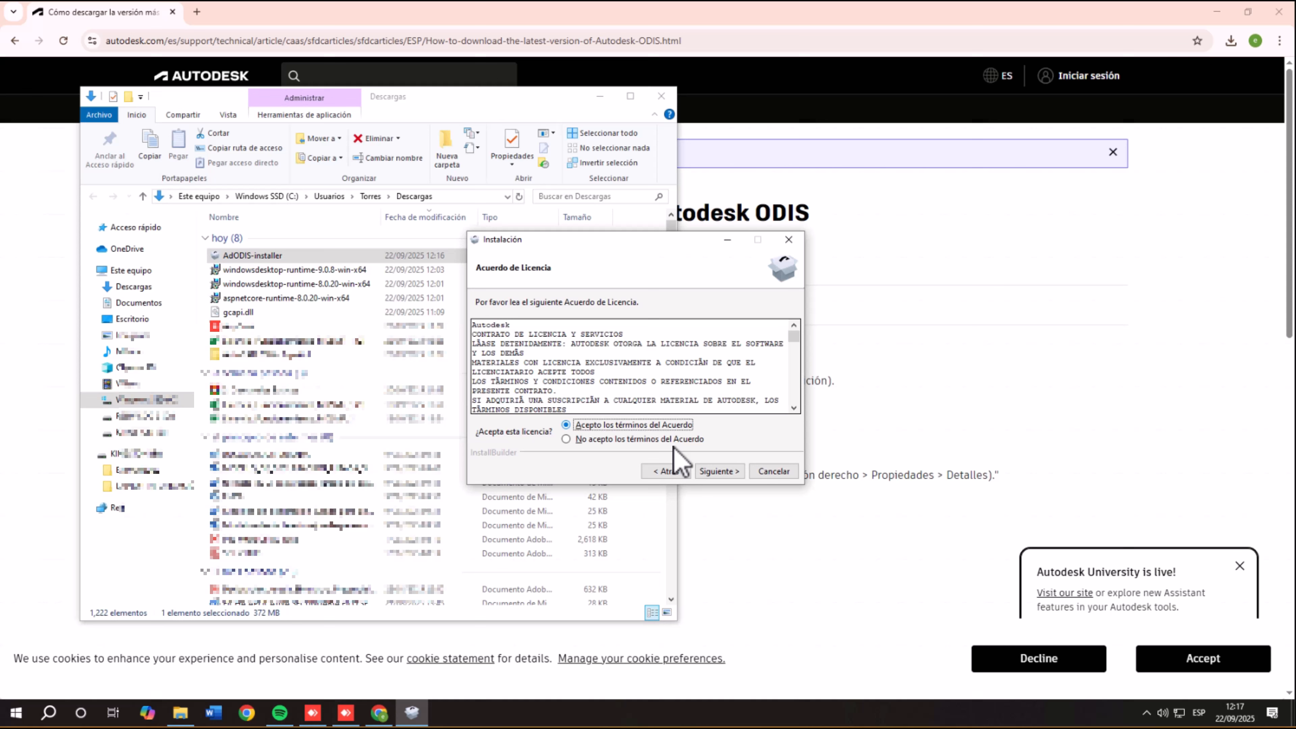
pyautogui.click(720, 471)
pyautogui.click(725, 470)
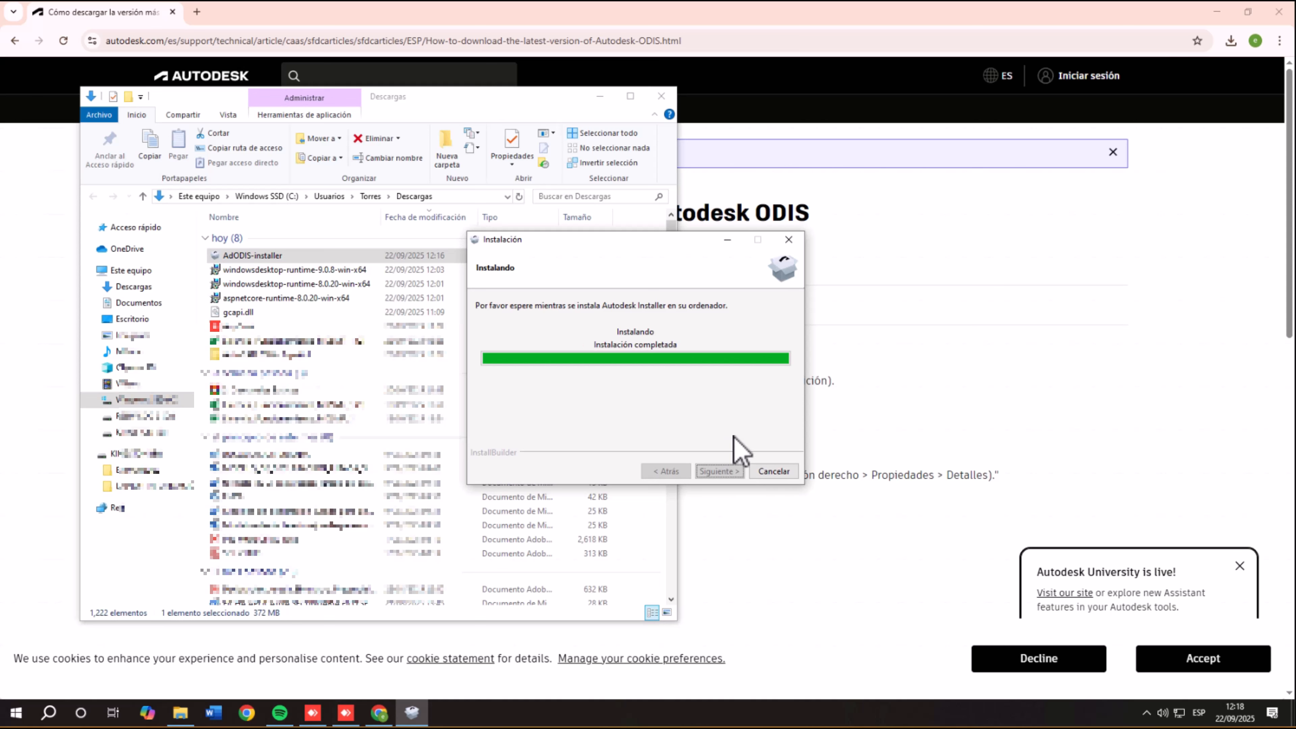
pyautogui.click(721, 469)
pyautogui.click(719, 471)
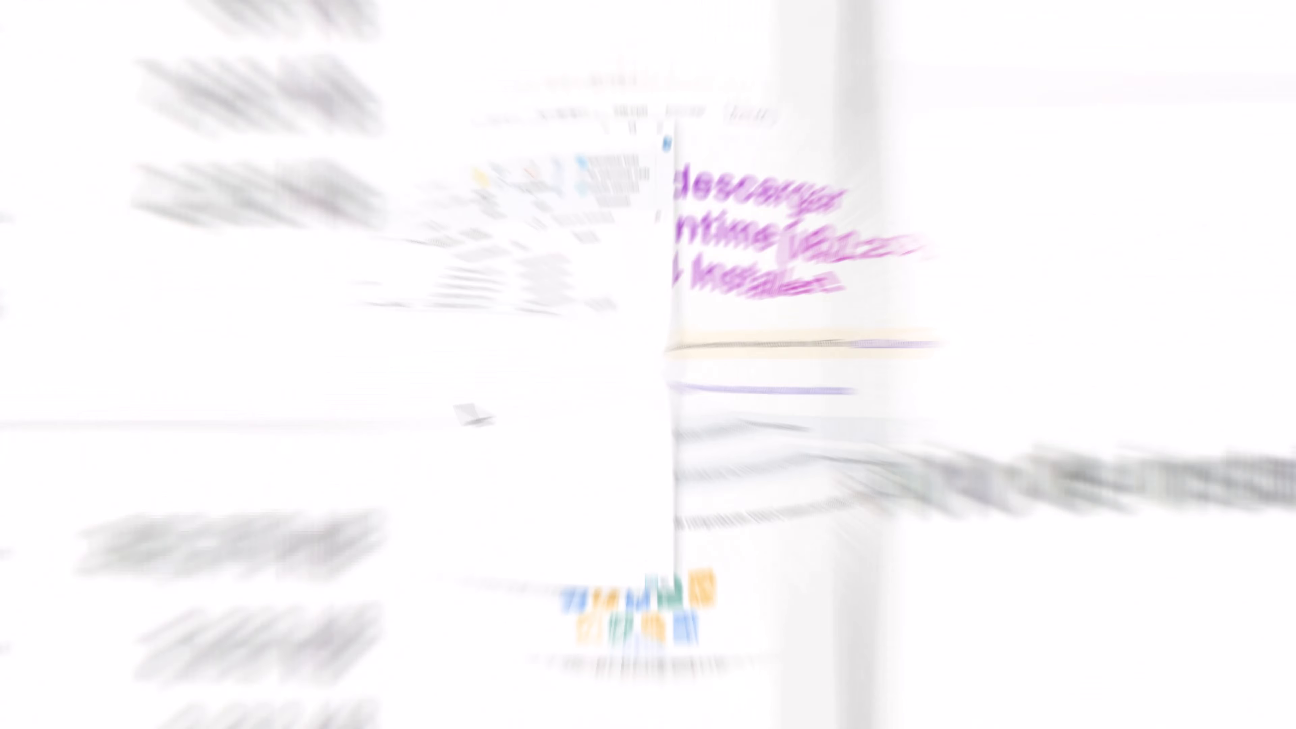
# Find the User Account Control settings by searching for "usua" and set notifications to "No notificarme nunca"
pyautogui.write('usu')
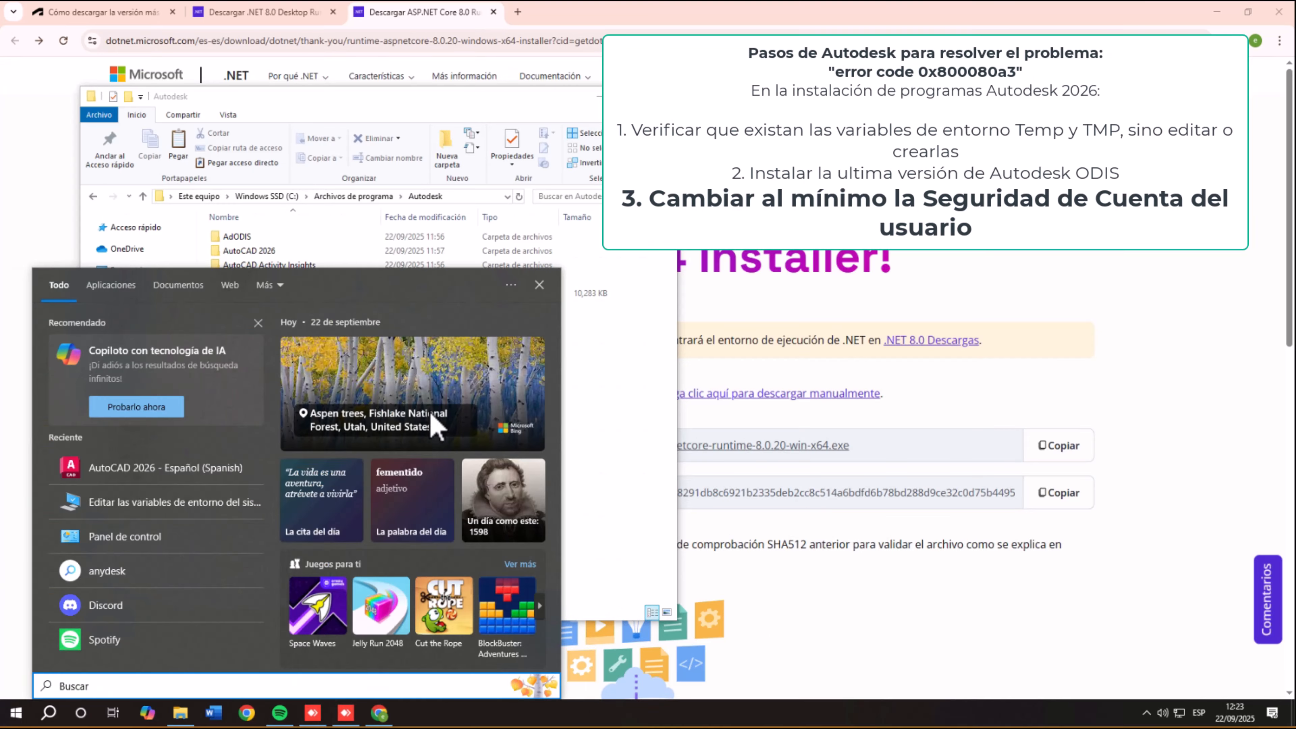
pyautogui.write('a')
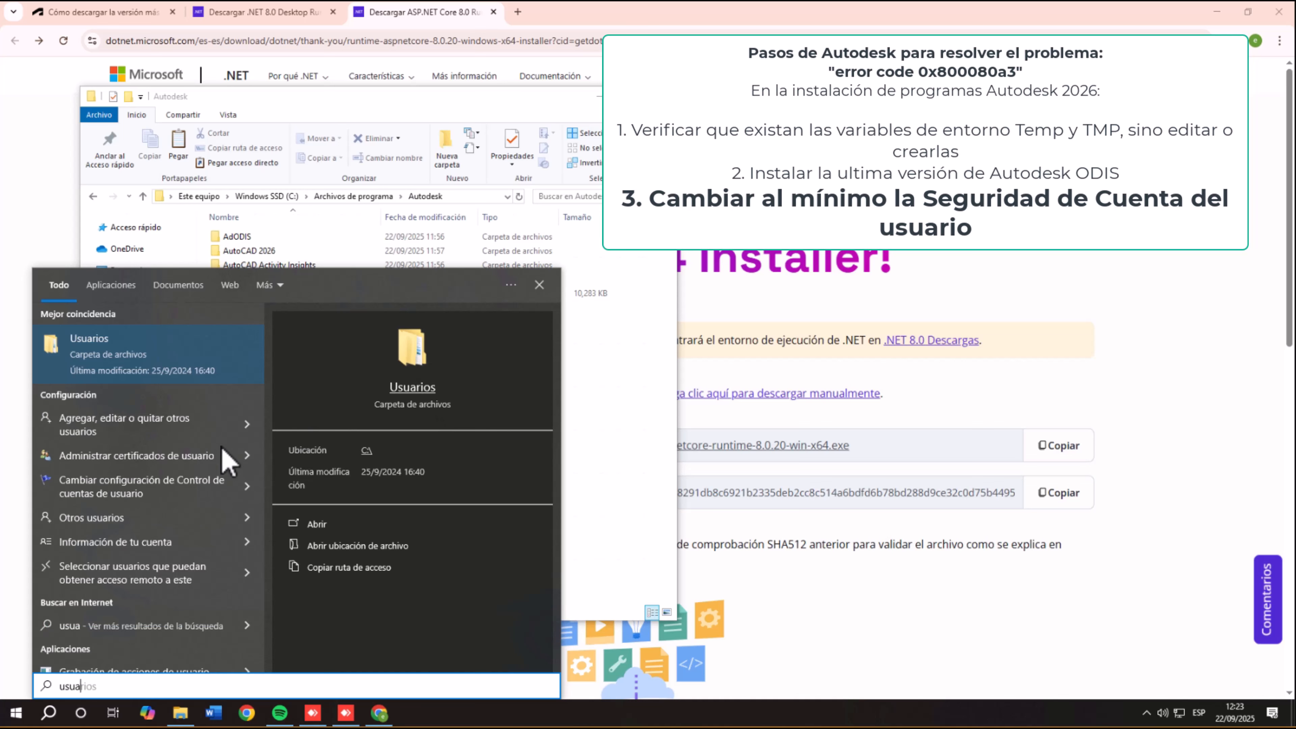
pyautogui.click(139, 487)
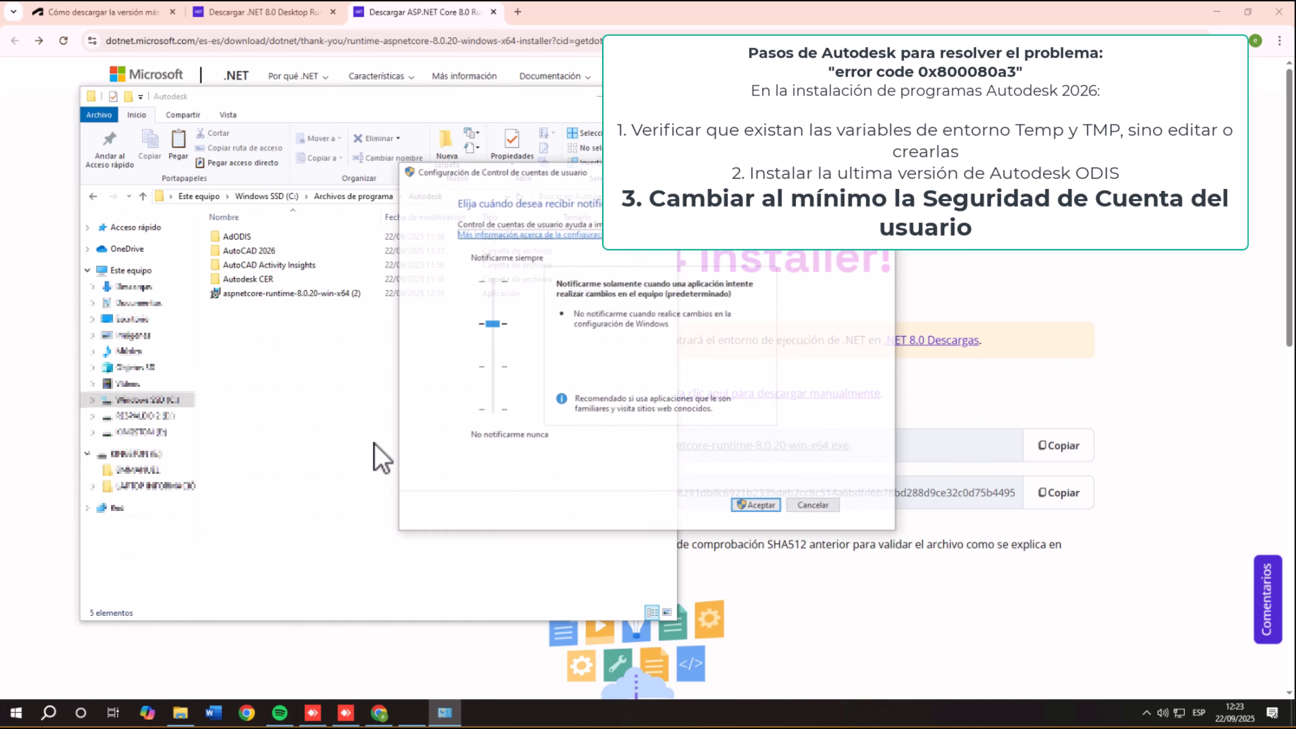
pyautogui.click(491, 410)
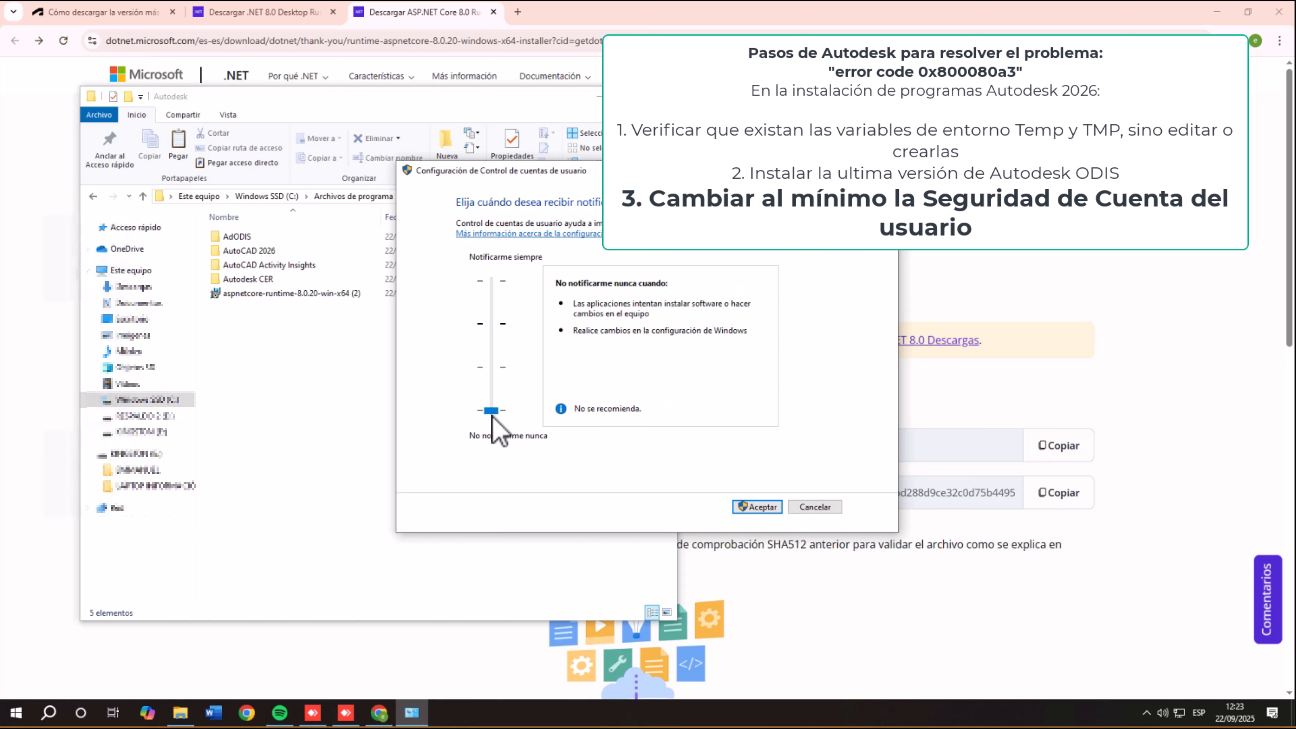
pyautogui.click(750, 507)
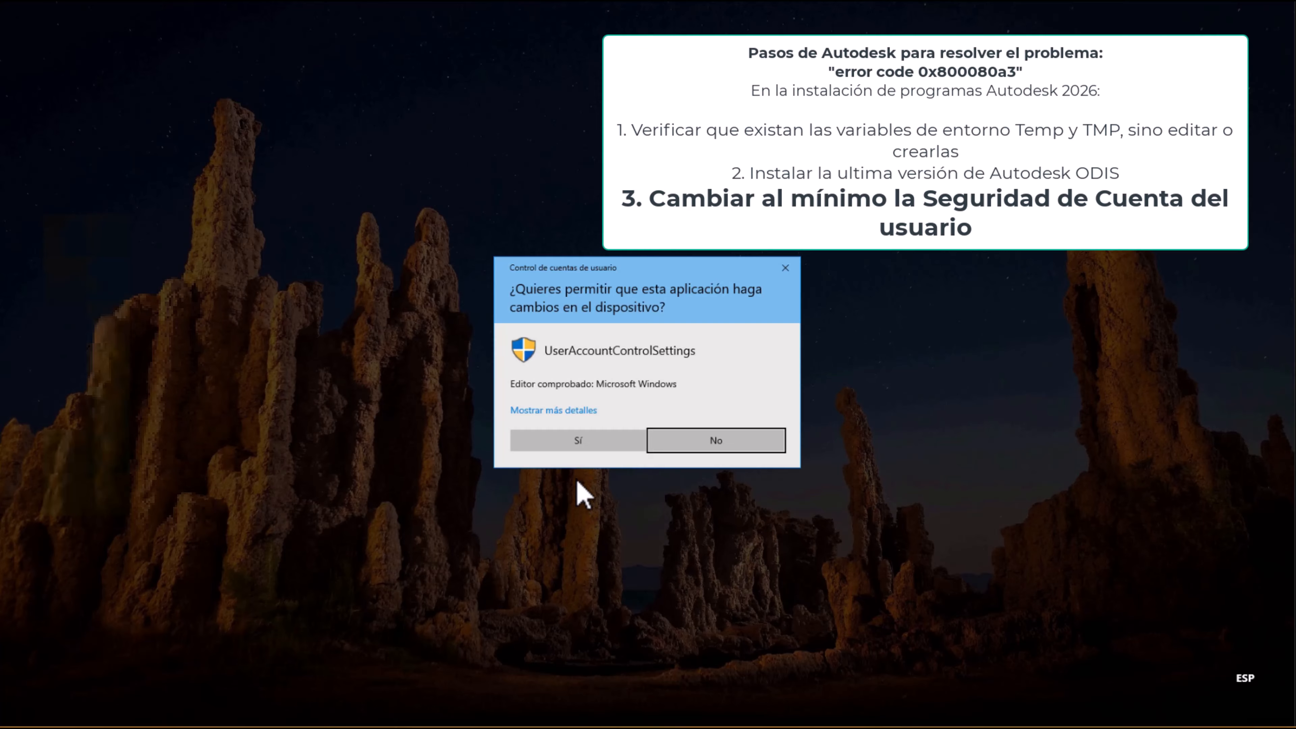
pyautogui.click(520, 445)
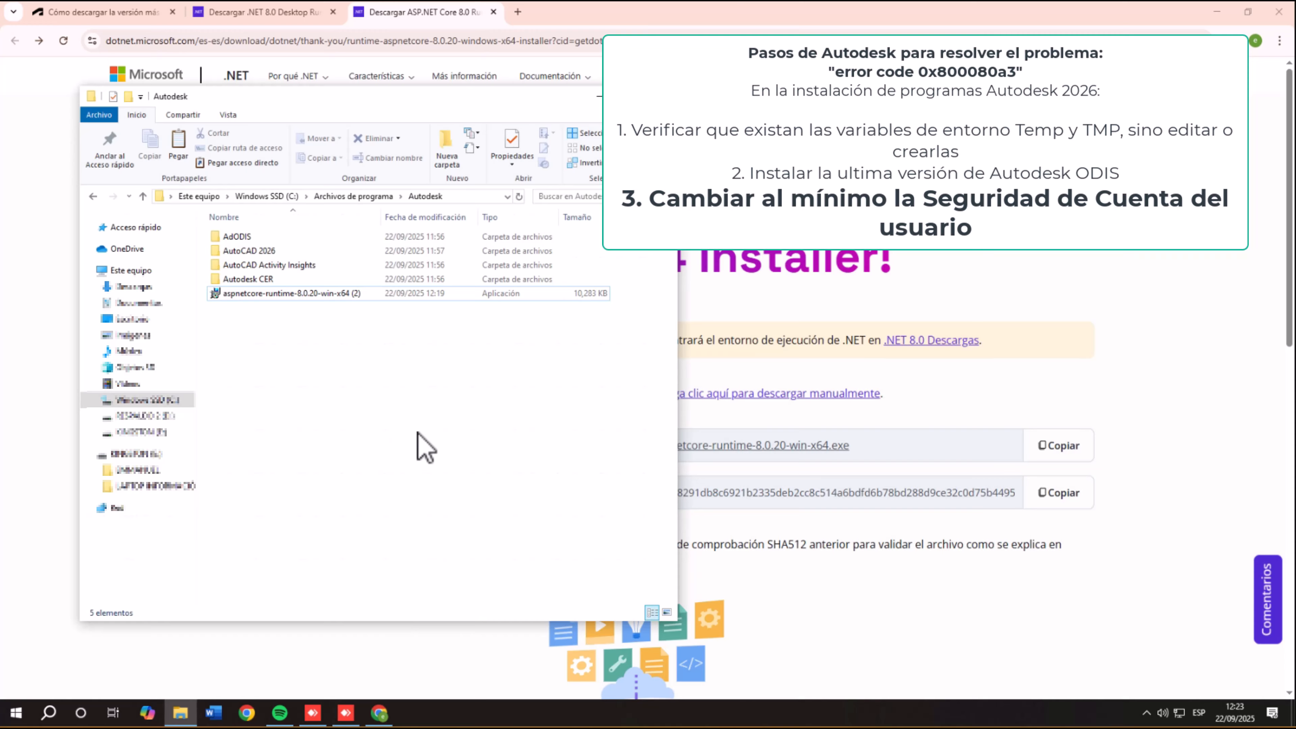
# Install aspnetcore-runtime-8.0.20-win-x64 (2) as administrator, accepting the licence terms, and close the installer
pyautogui.click(259, 295)
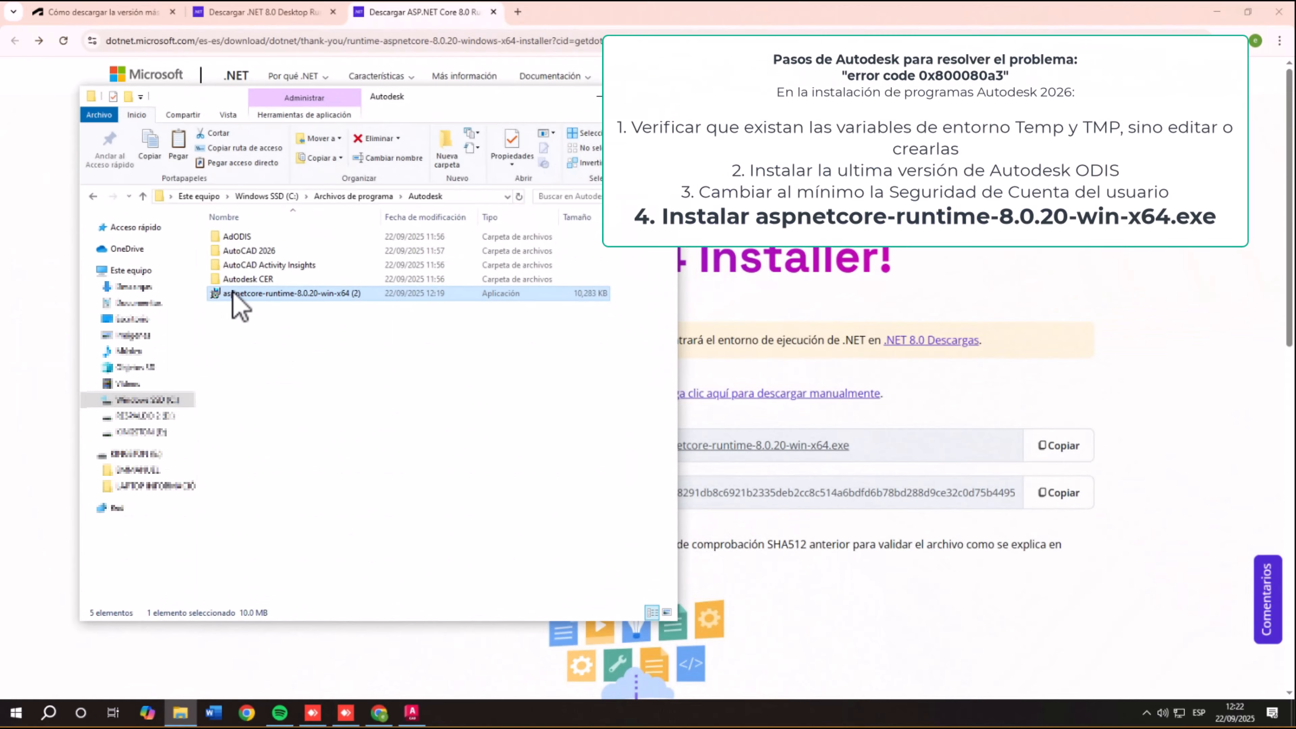
pyautogui.rightClick(233, 294)
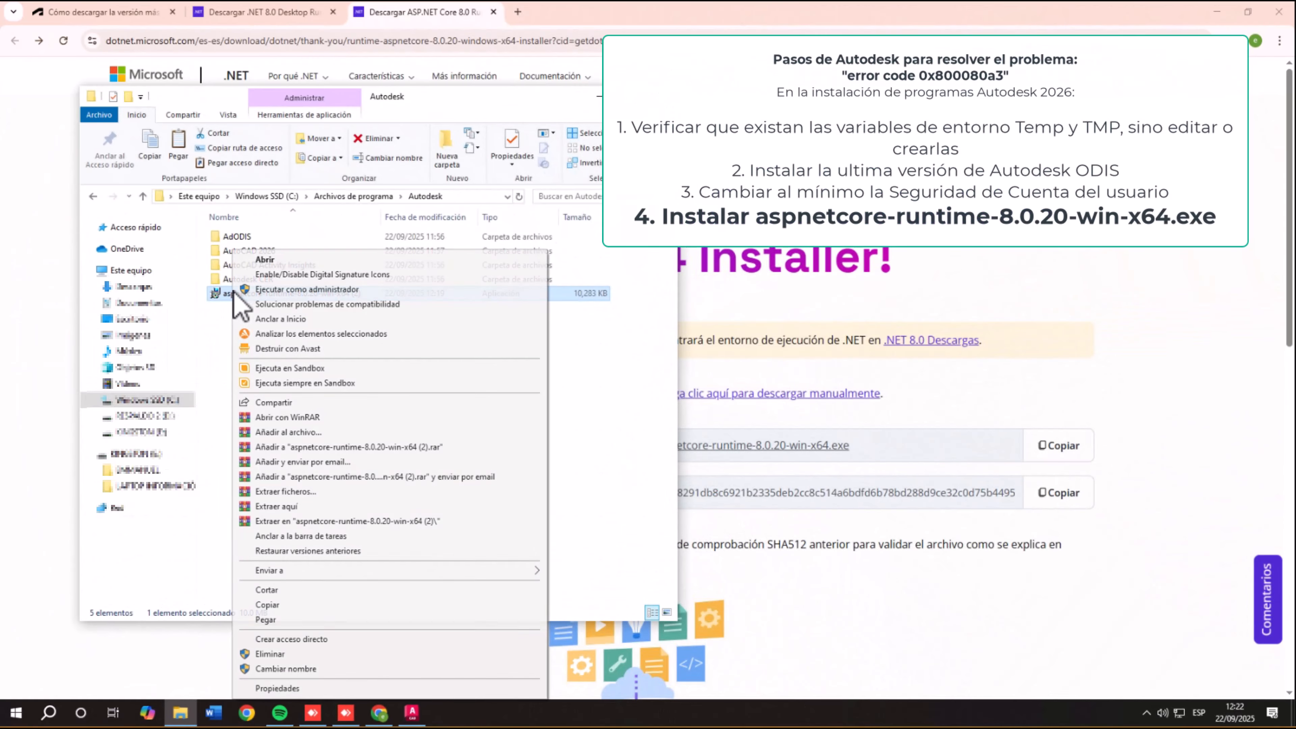
pyautogui.click(288, 290)
pyautogui.click(579, 450)
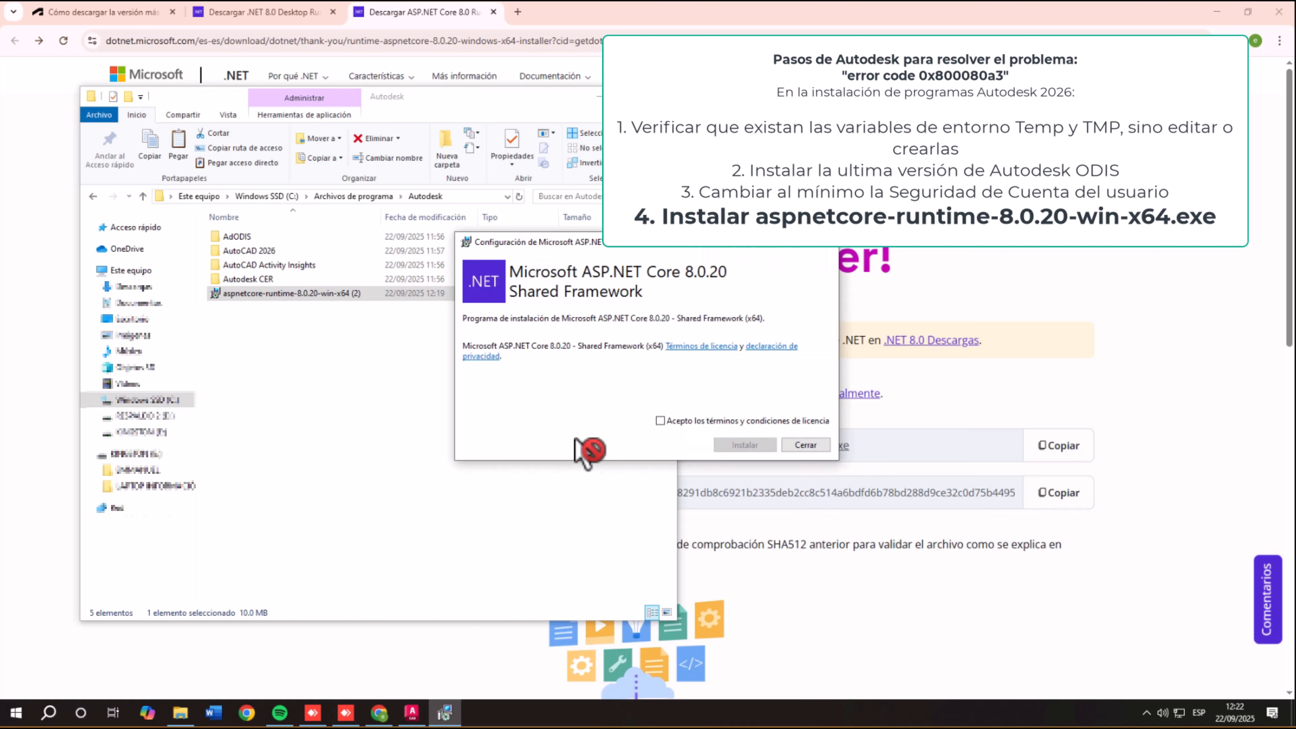
pyautogui.click(693, 417)
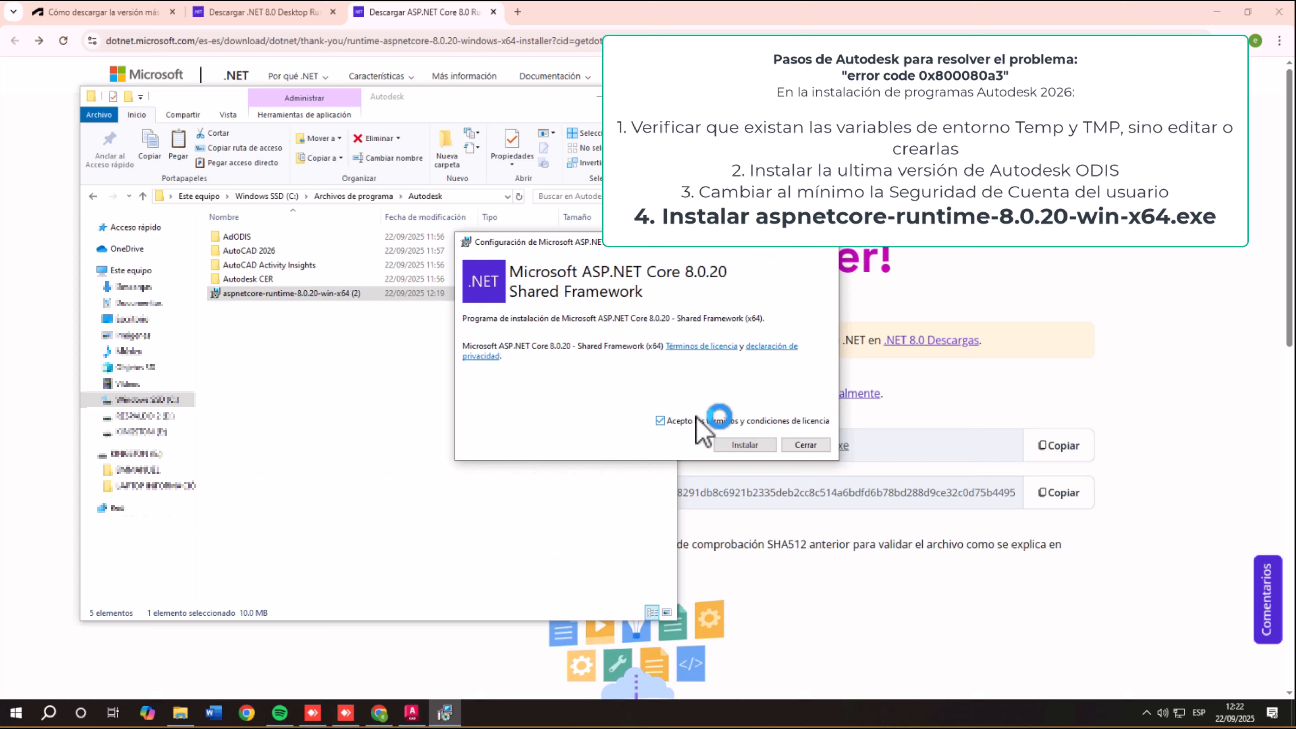
pyautogui.click(745, 444)
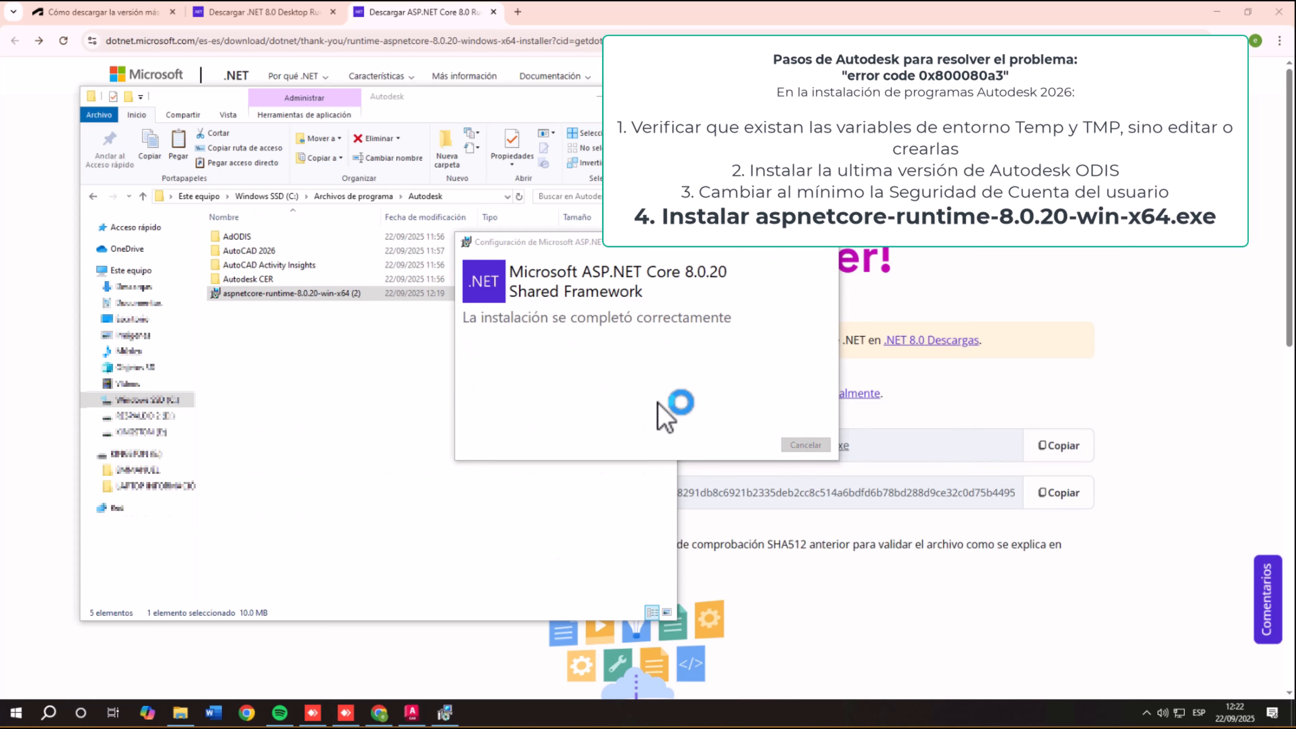
pyautogui.click(804, 445)
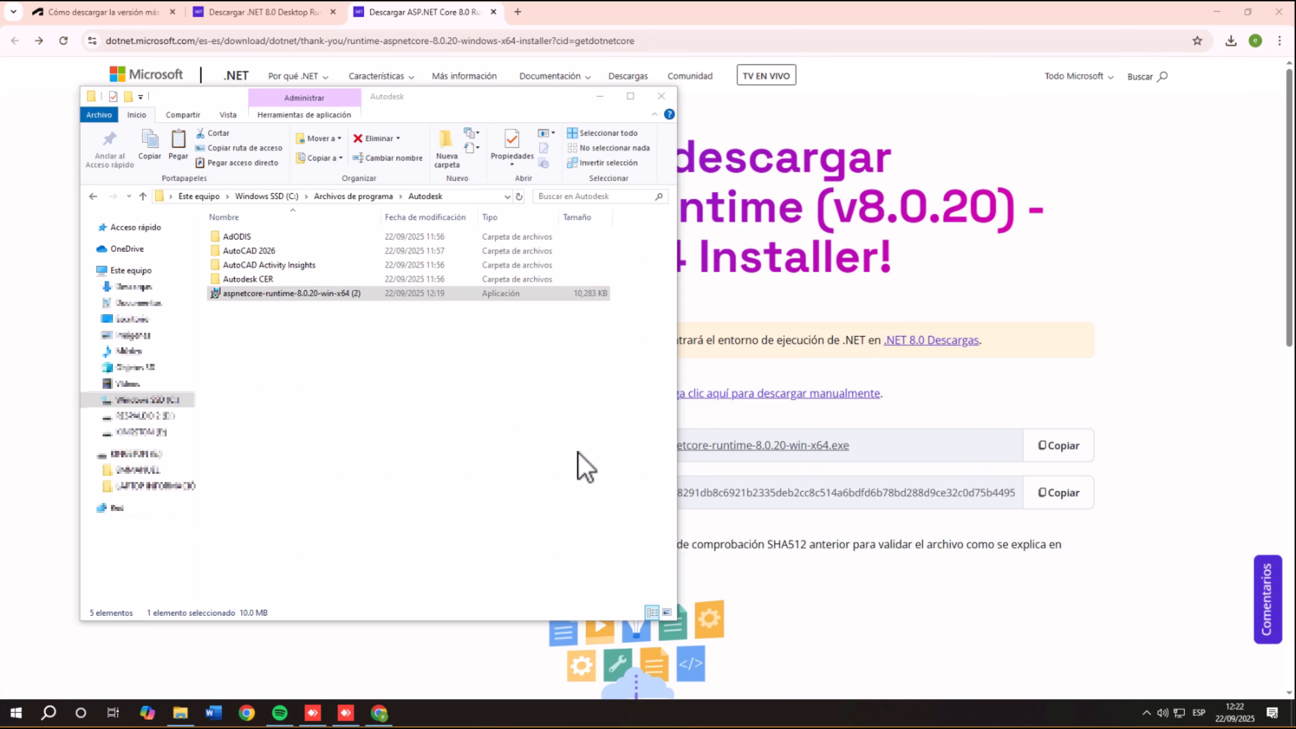
# Search the installed applications for "au" and launch AutoCAD 2026 - Español (Spanish)
pyautogui.press('super')
pyautogui.write('au')
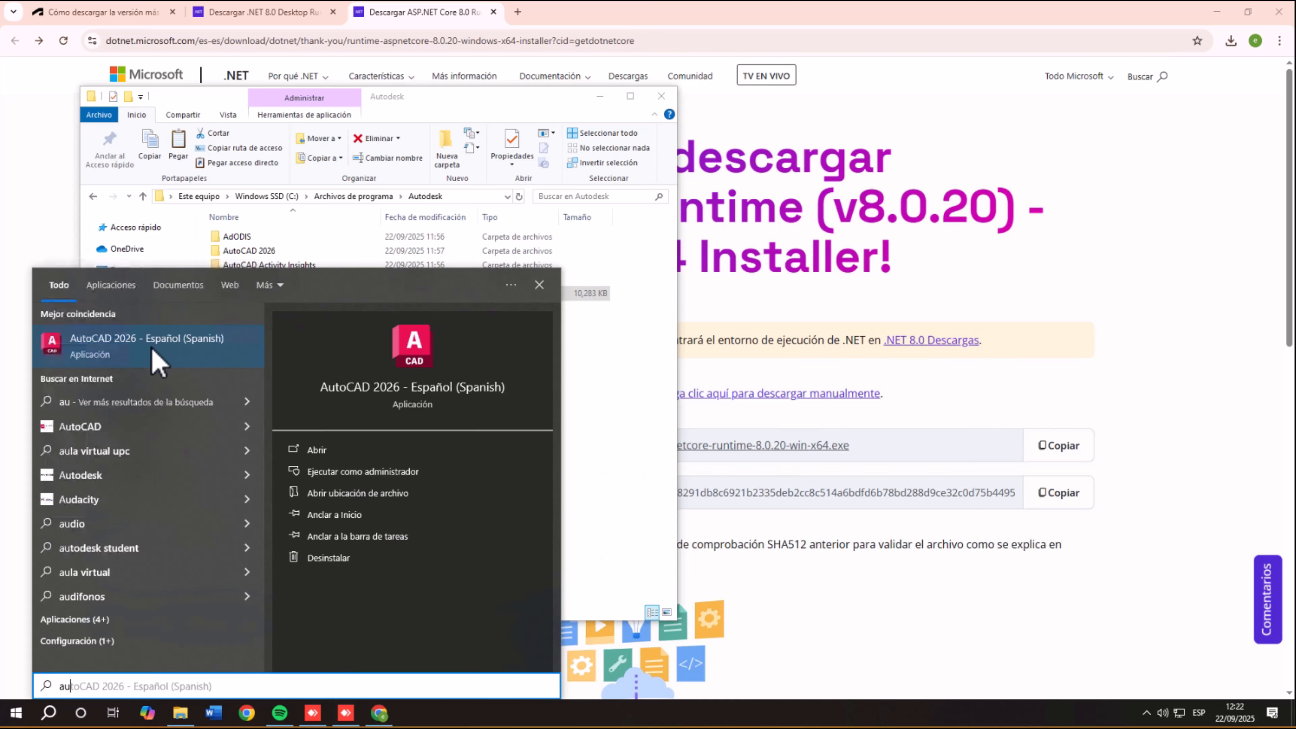
pyautogui.click(137, 351)
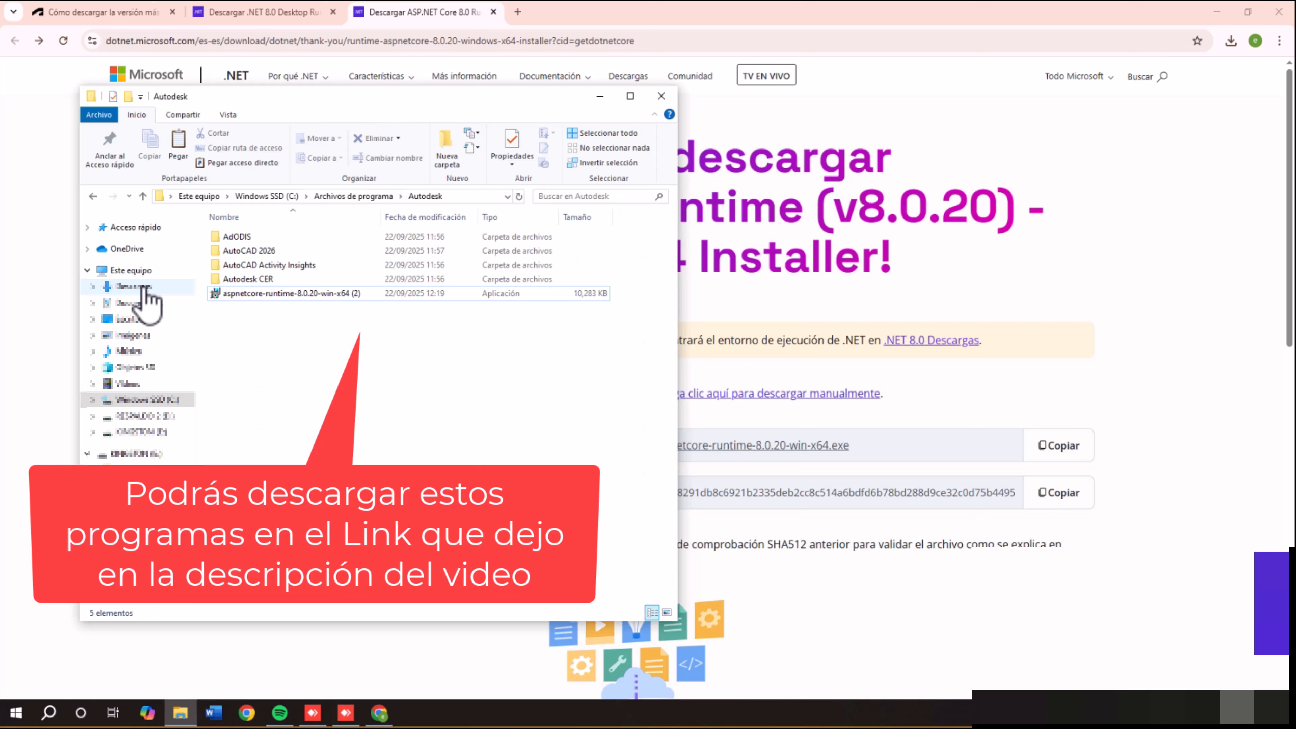
# Install windowsdesktop-runtime-8.0.20-win-x64 from the Descargas folder as administrator and close the installer
pyautogui.click(145, 288)
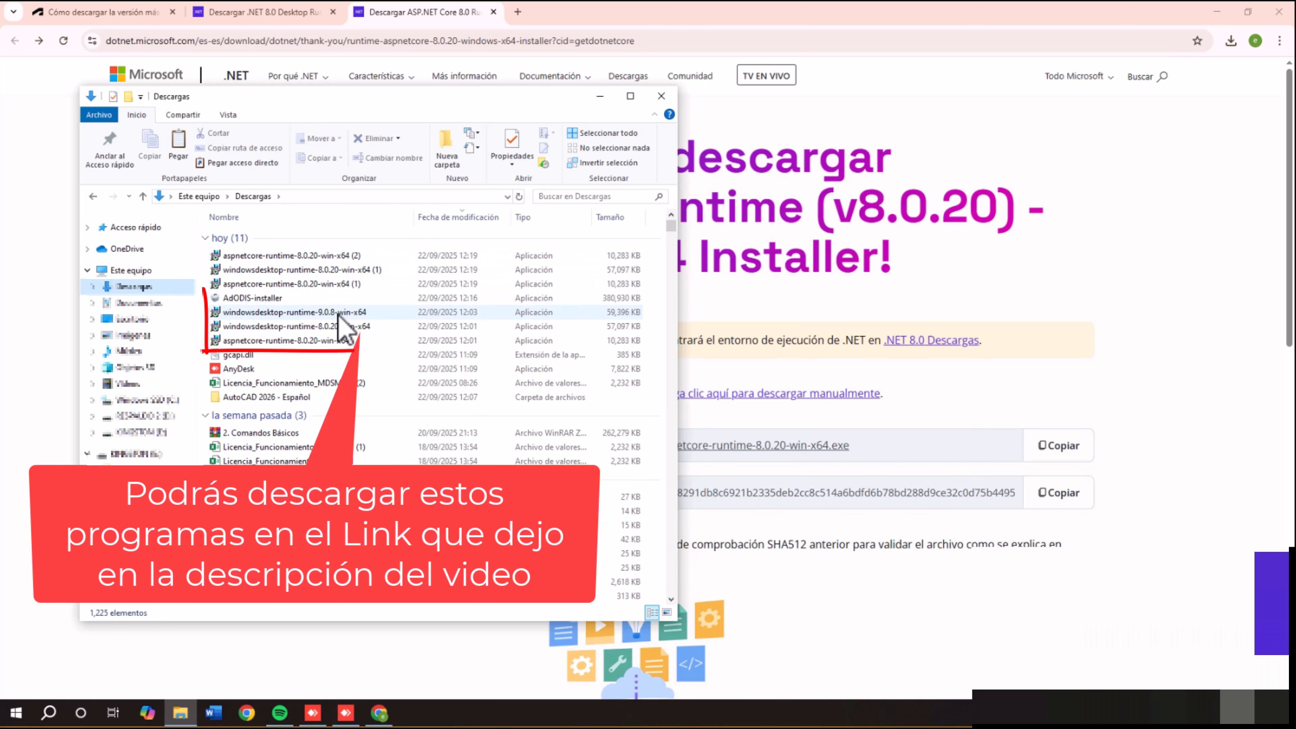
pyautogui.rightClick(289, 340)
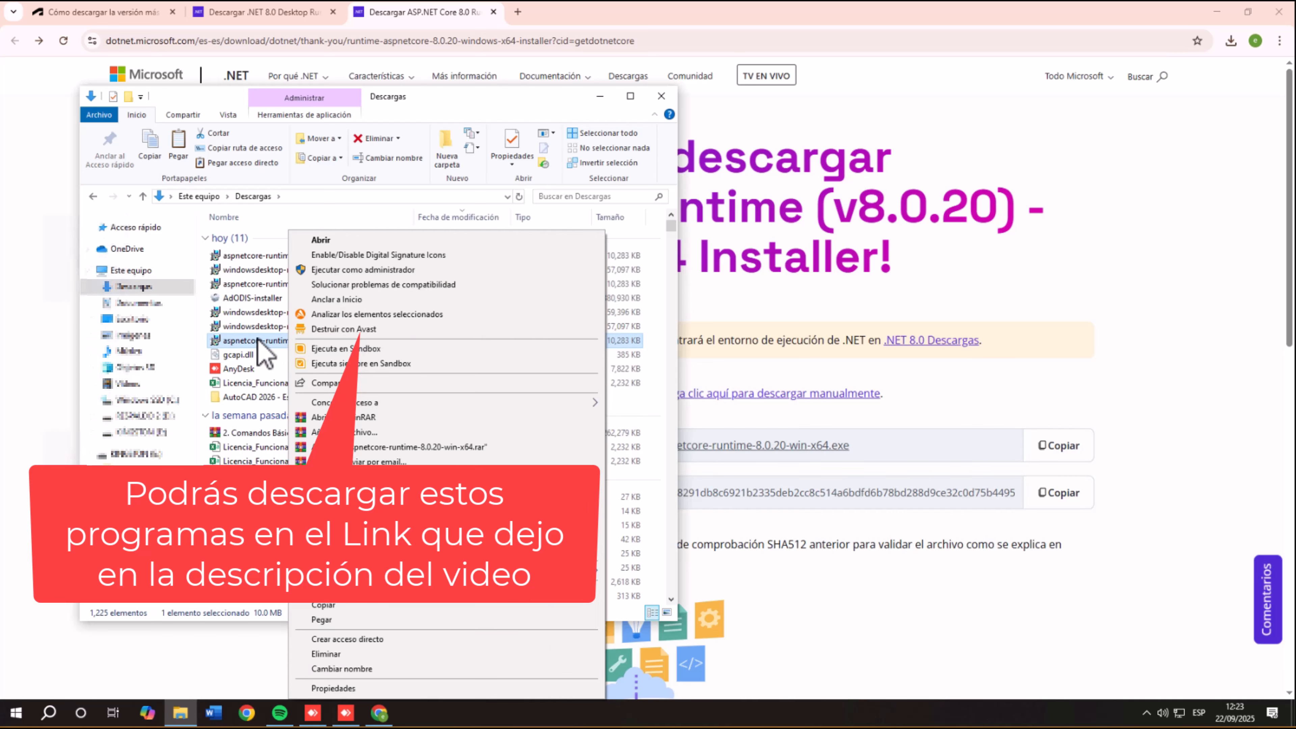
pyautogui.press('Escape')
pyautogui.click(288, 326)
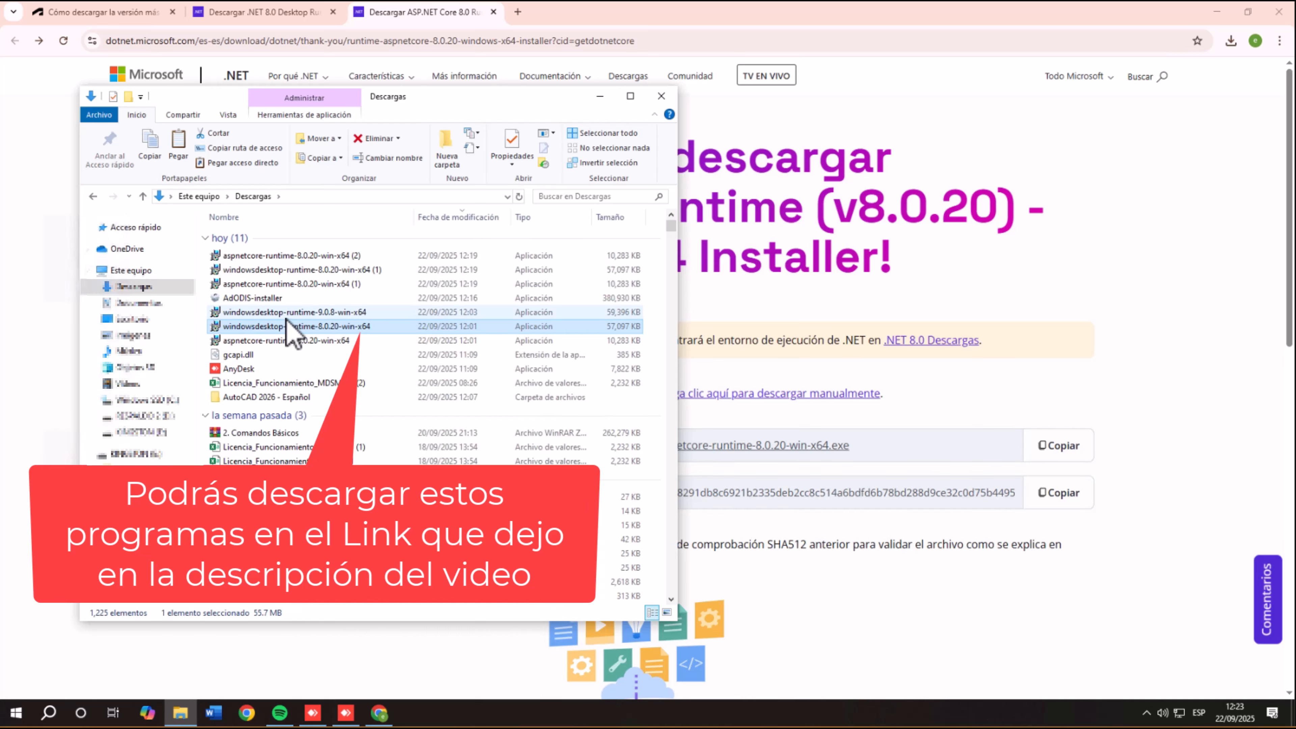
pyautogui.rightClick(287, 325)
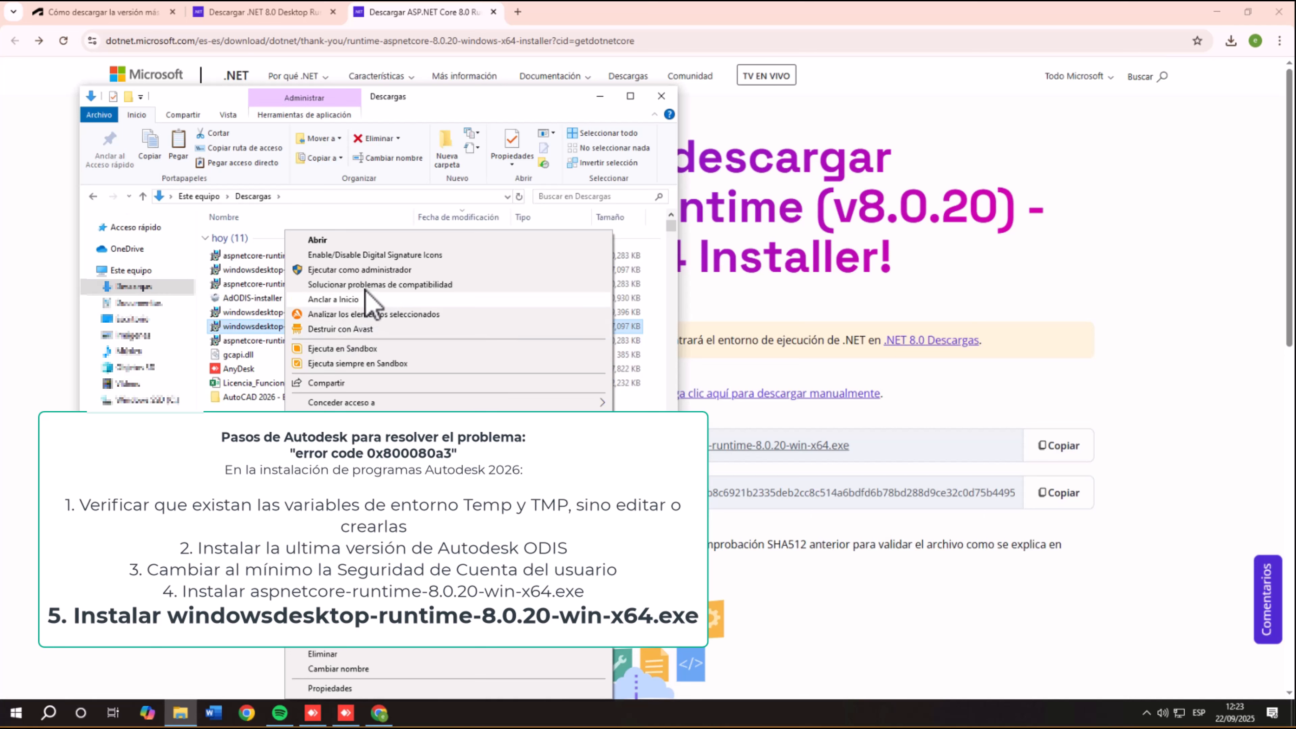
pyautogui.click(354, 269)
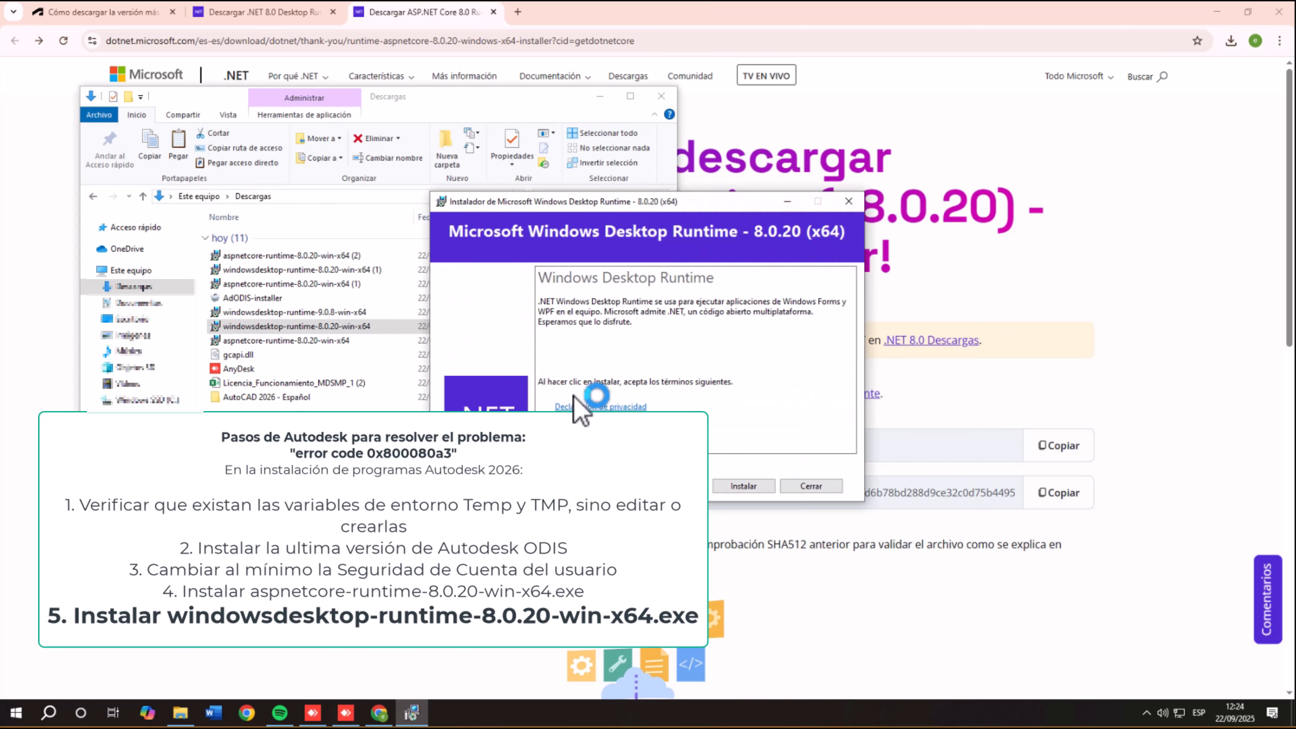
pyautogui.click(735, 486)
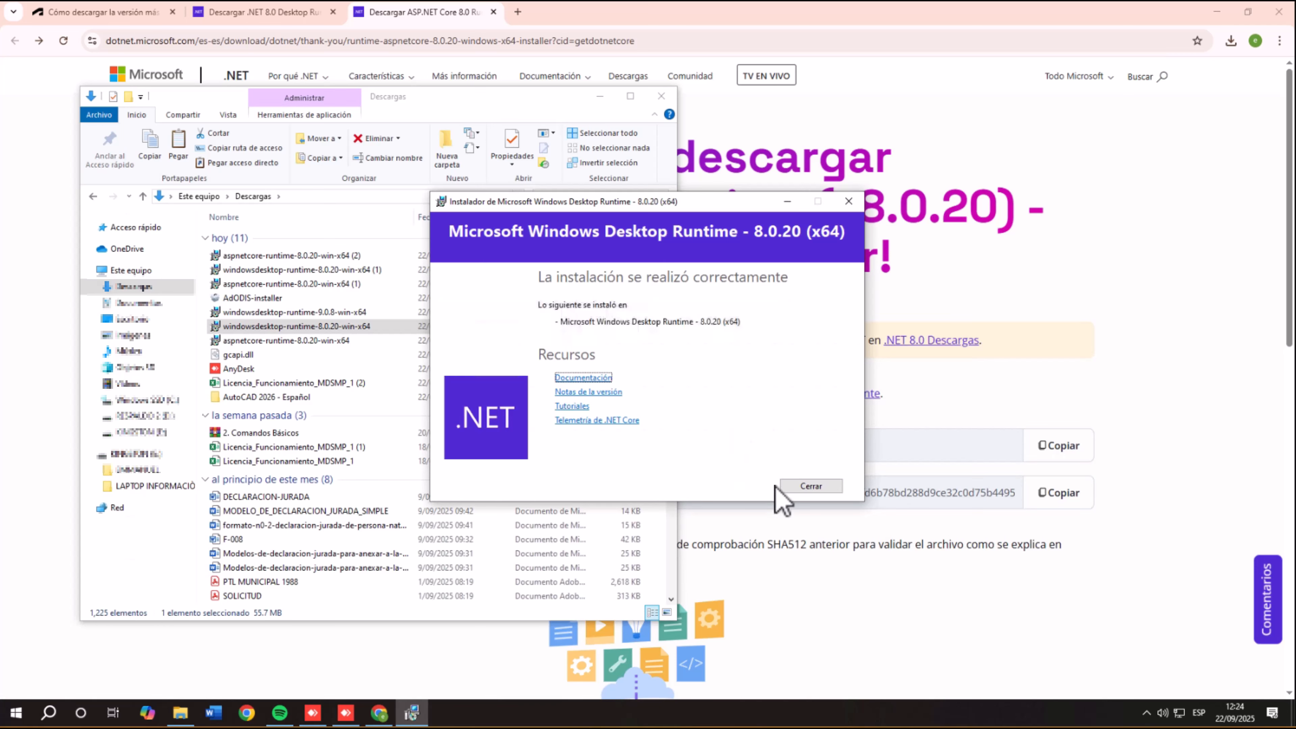
pyautogui.click(811, 486)
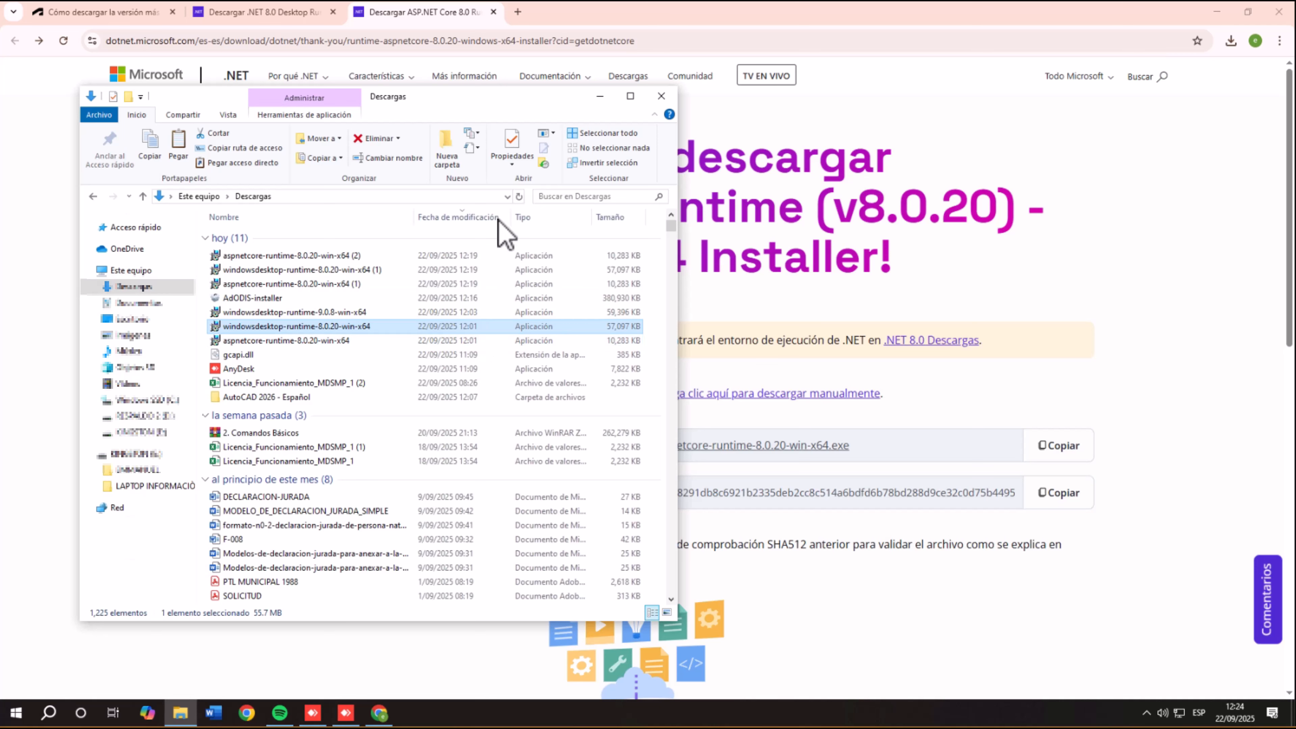
# Check the installed programs in Panel de control for Microsoft ASP.NET Core 8.0.20 and Microsoft Windows Desktop Runtime 8.0.20, widening the name column
pyautogui.press('super')
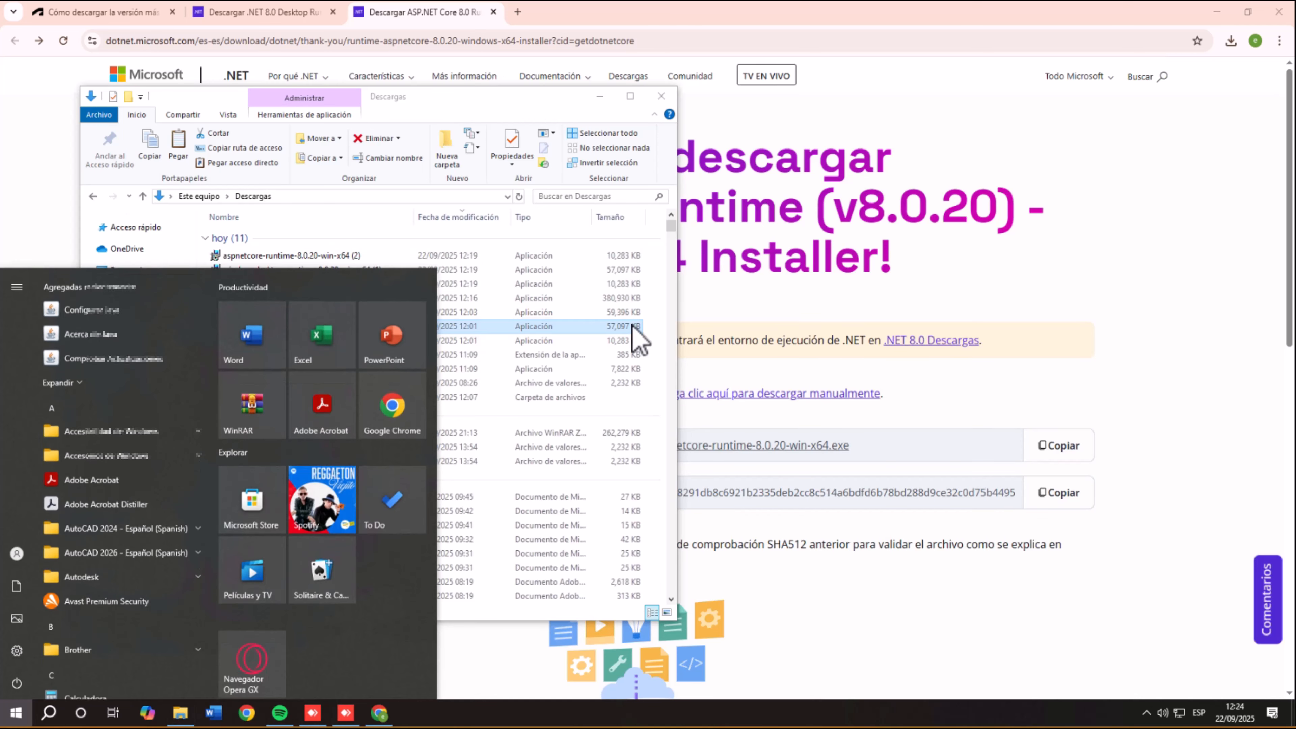
pyautogui.write('panel')
pyautogui.press('Return')
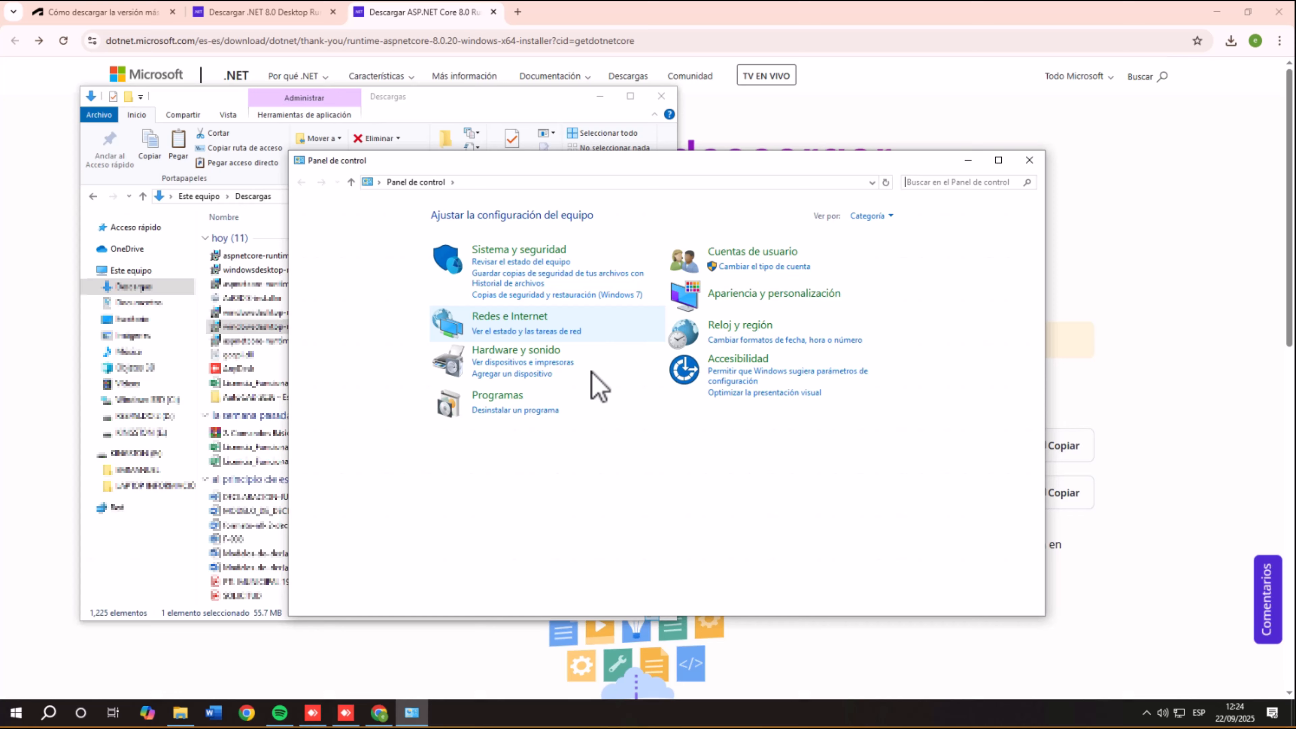
pyautogui.click(541, 411)
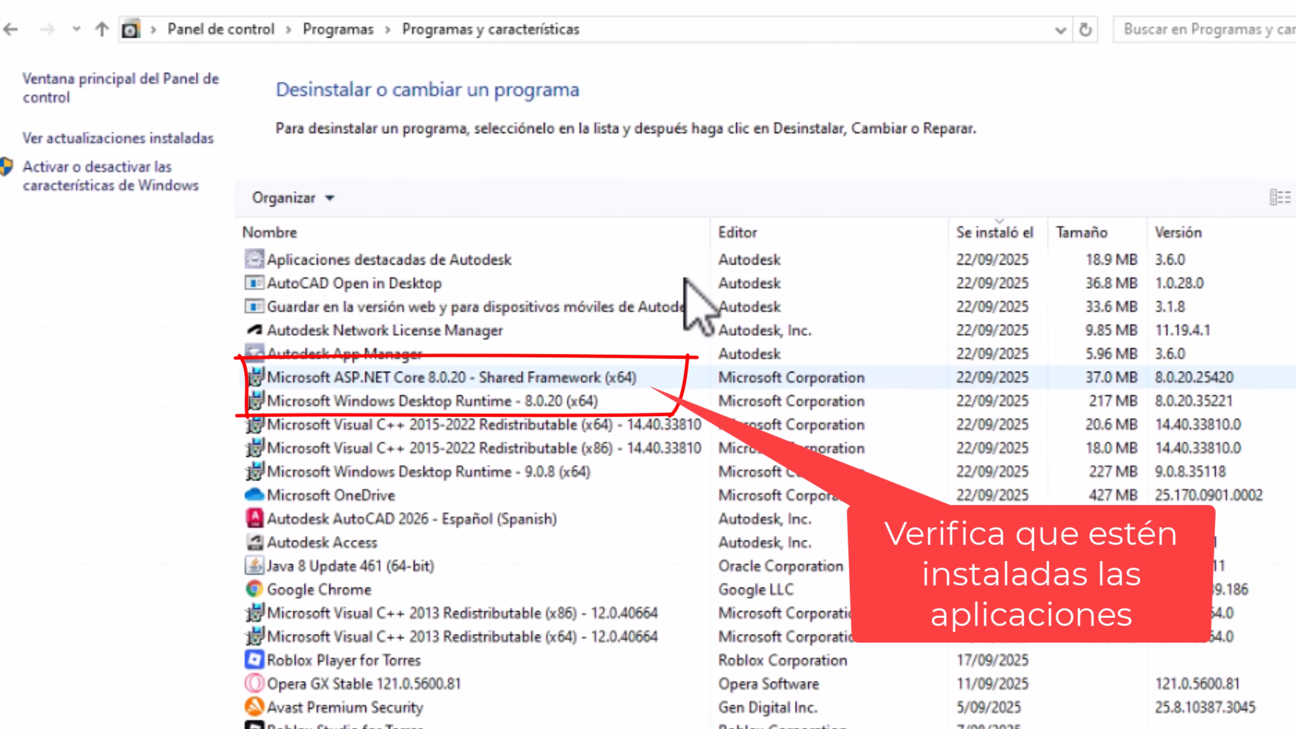
pyautogui.moveTo(715, 239); pyautogui.dragTo(767, 239)
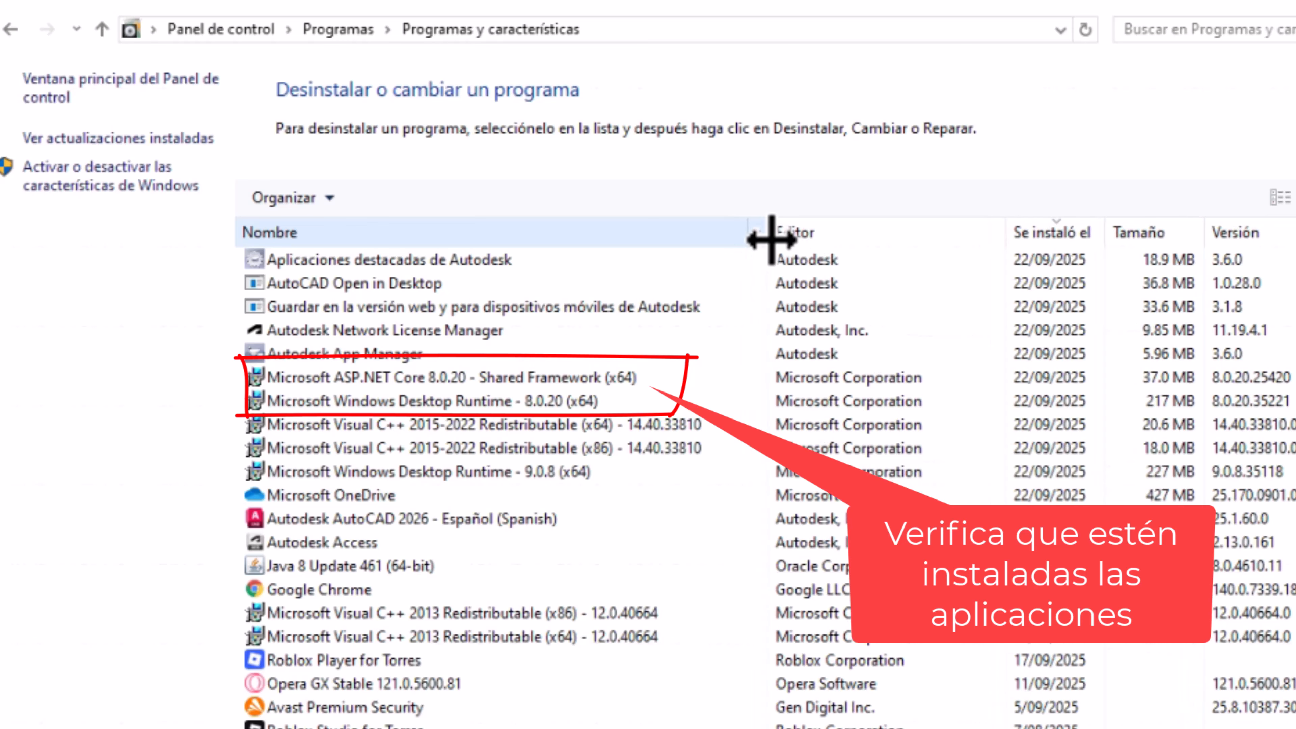
pyautogui.click(620, 404)
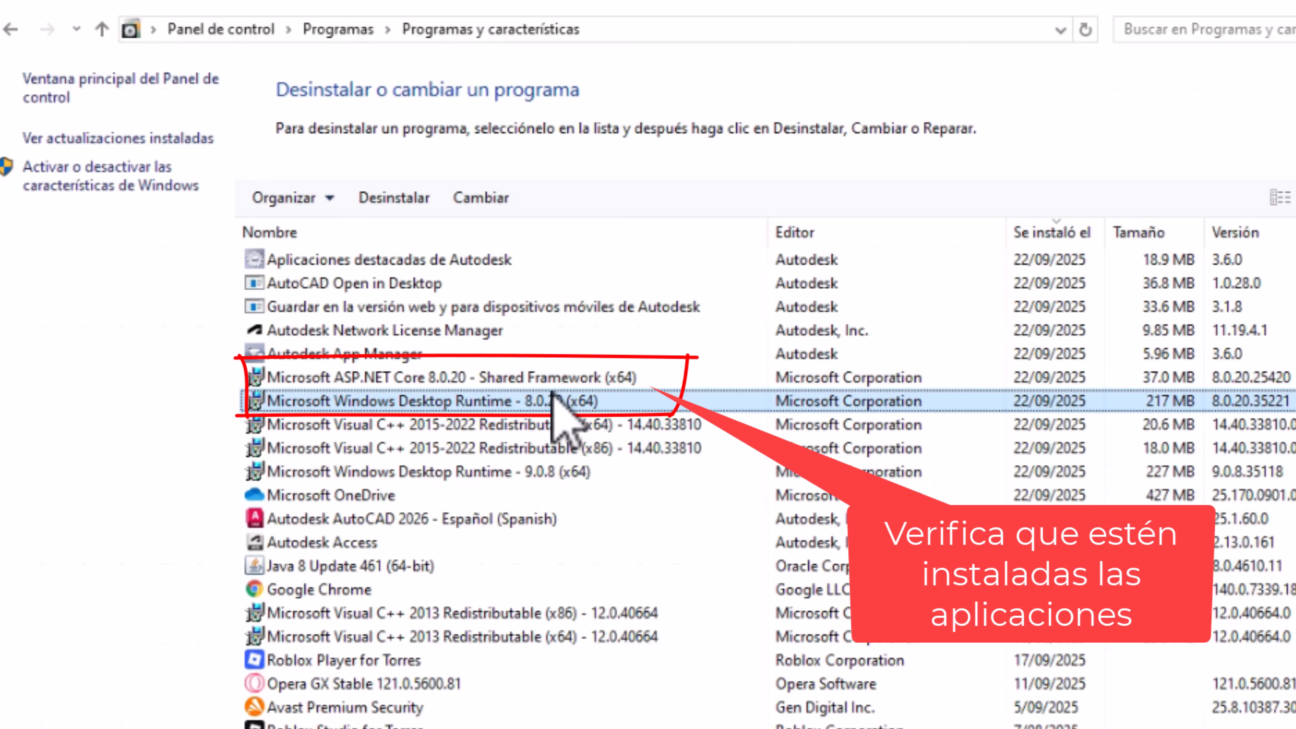
pyautogui.click(646, 379)
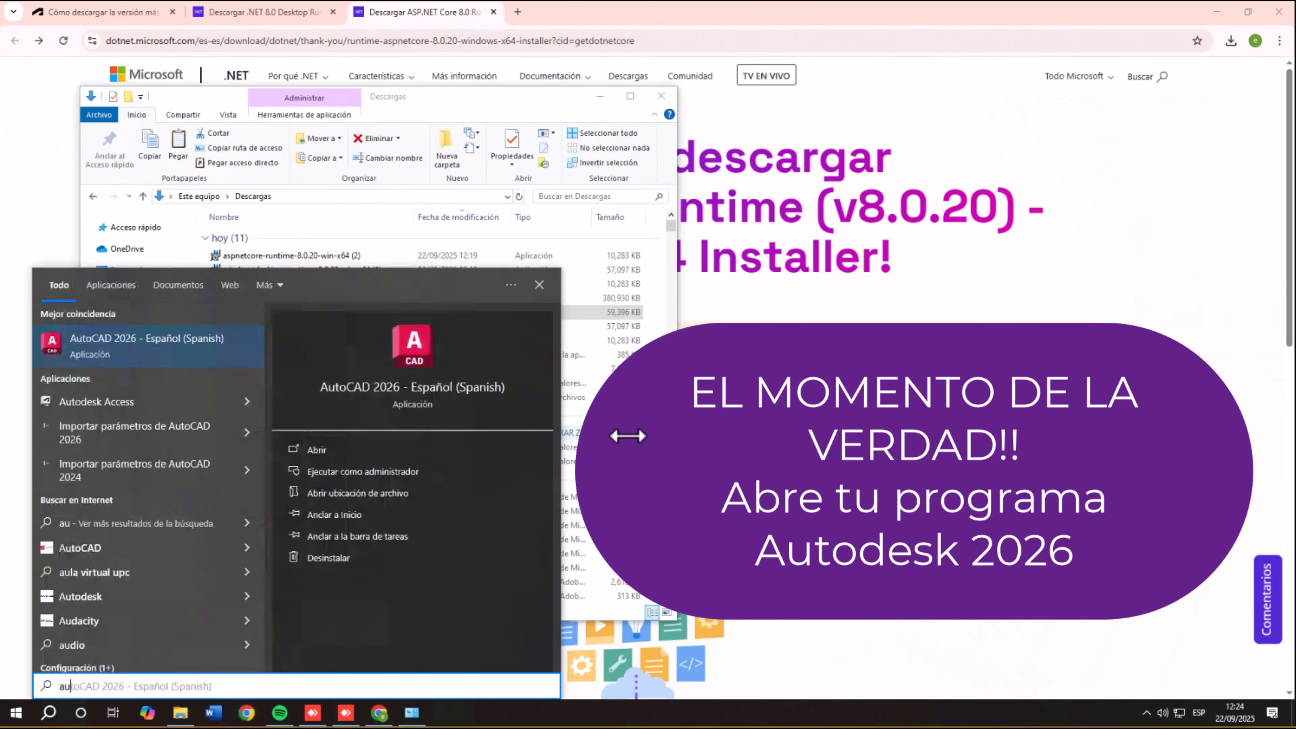
# Launch AutoCAD 2026 - Español (Spanish), choose the network licence and inspect the Data Extraction and Multileaders Sample drawing
pyautogui.click(253, 339)
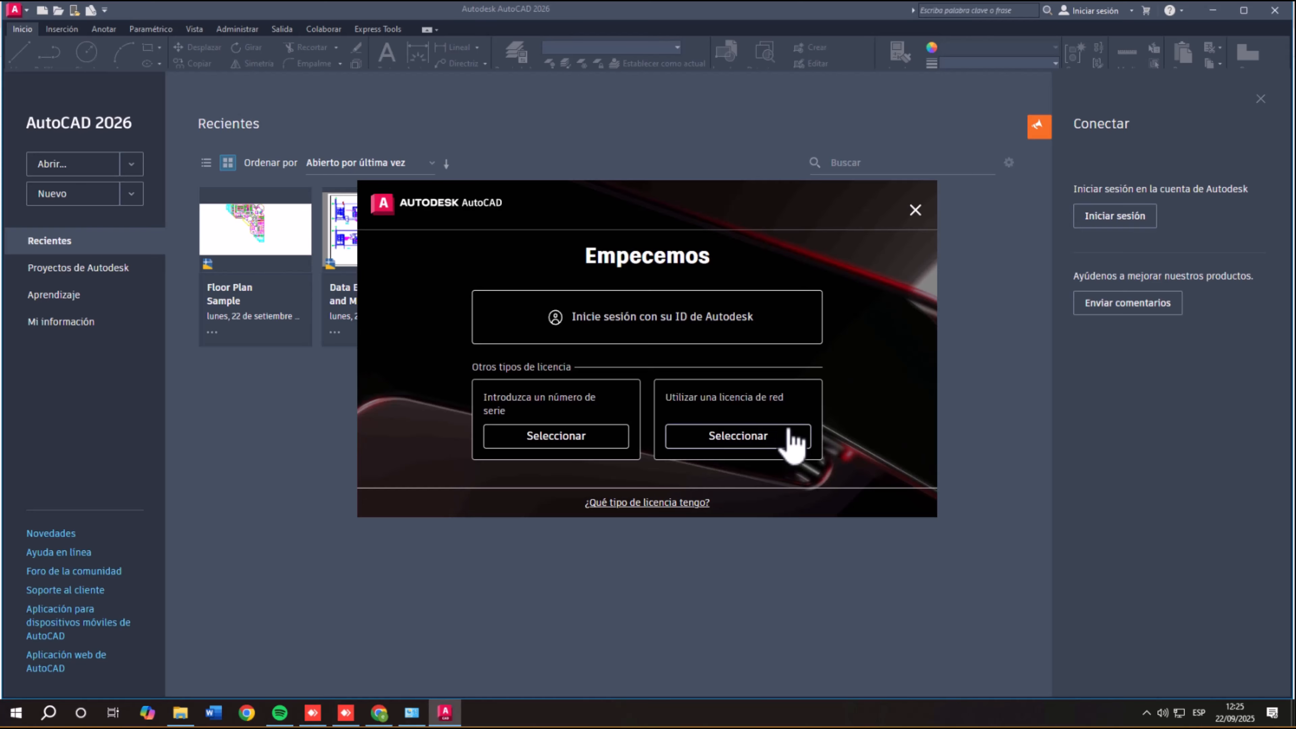
pyautogui.click(786, 436)
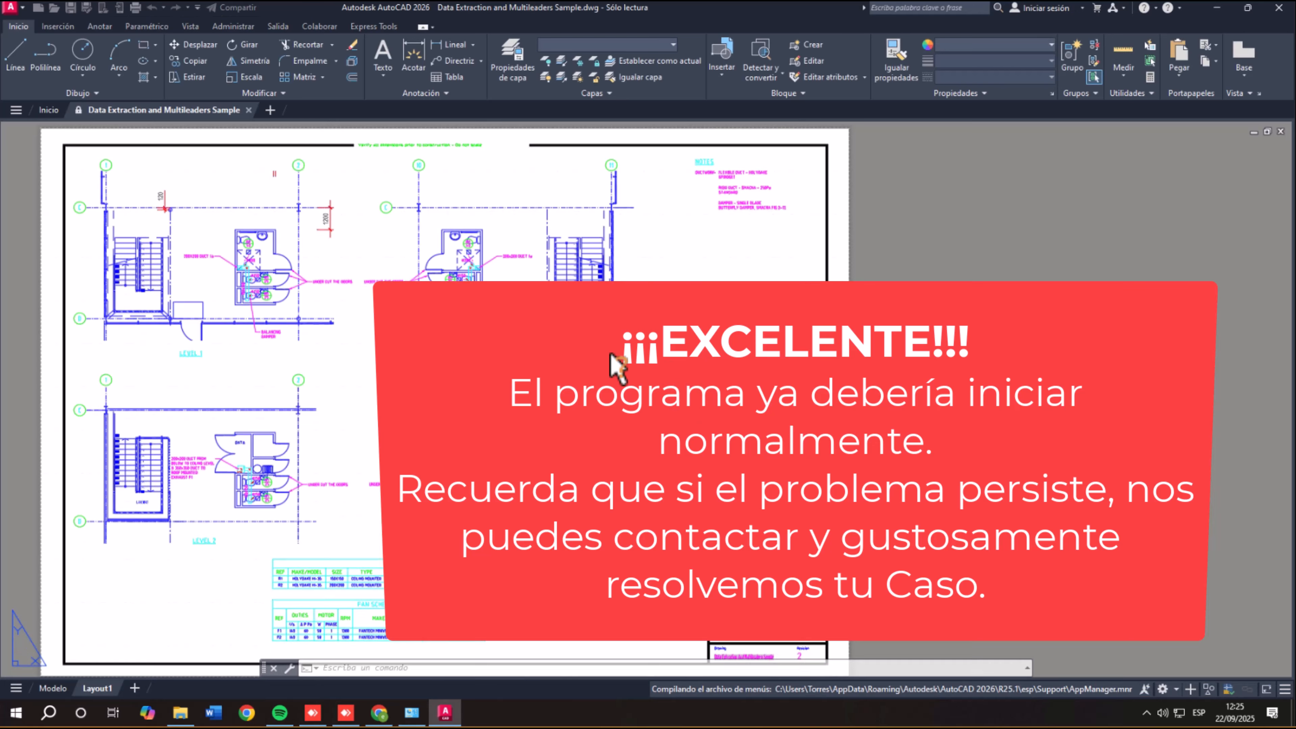
pyautogui.scroll(2, 432, 301)
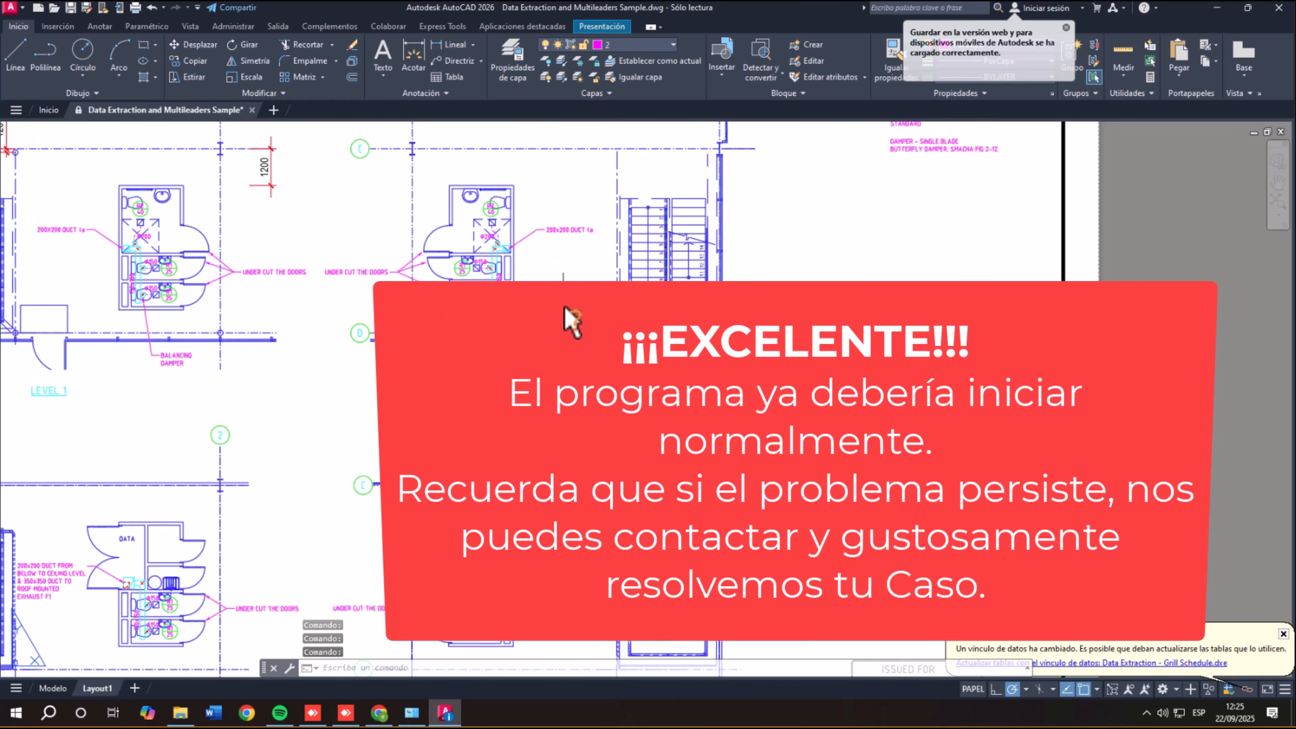
pyautogui.scroll(2, 565, 308)
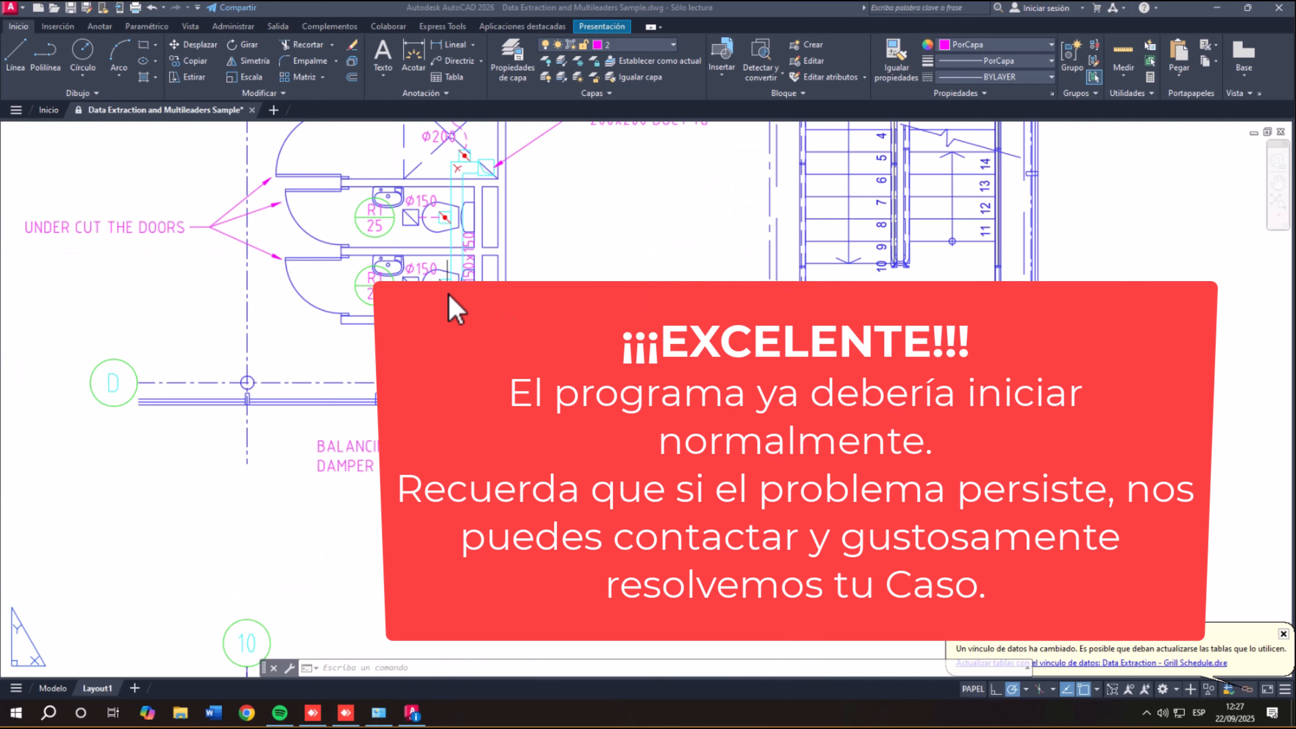
pyautogui.scroll(-5, 450, 300)
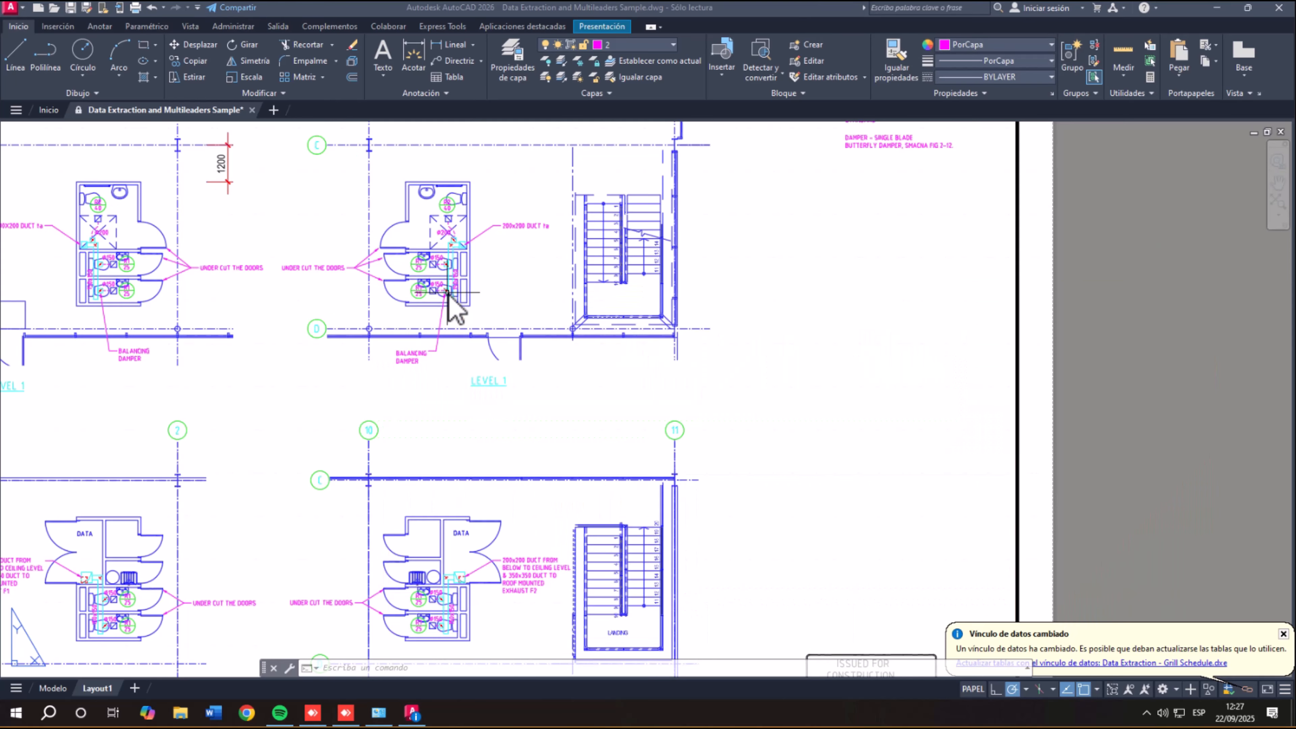
# Open the Acerca de Autodesk AutoCAD 2026 information to review the product details
pyautogui.click(1156, 8)
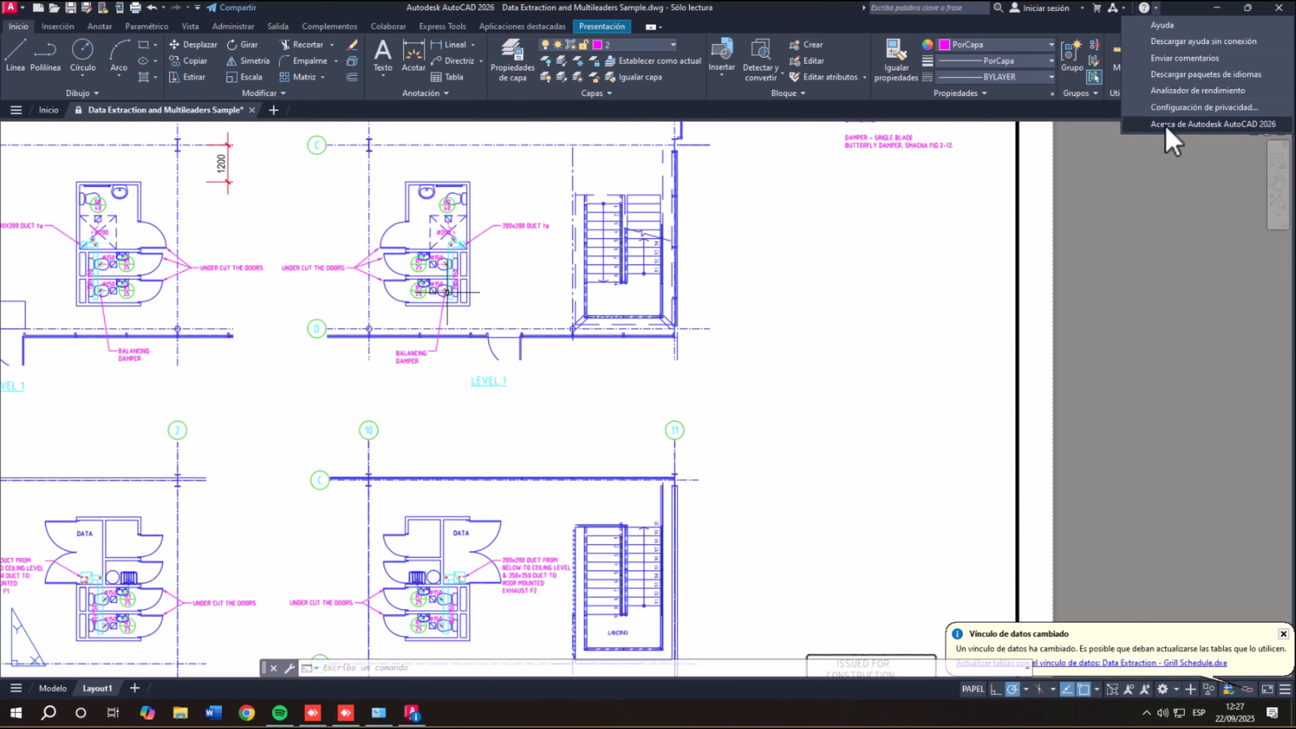
pyautogui.click(1170, 131)
pyautogui.click(775, 327)
pyautogui.click(389, 280)
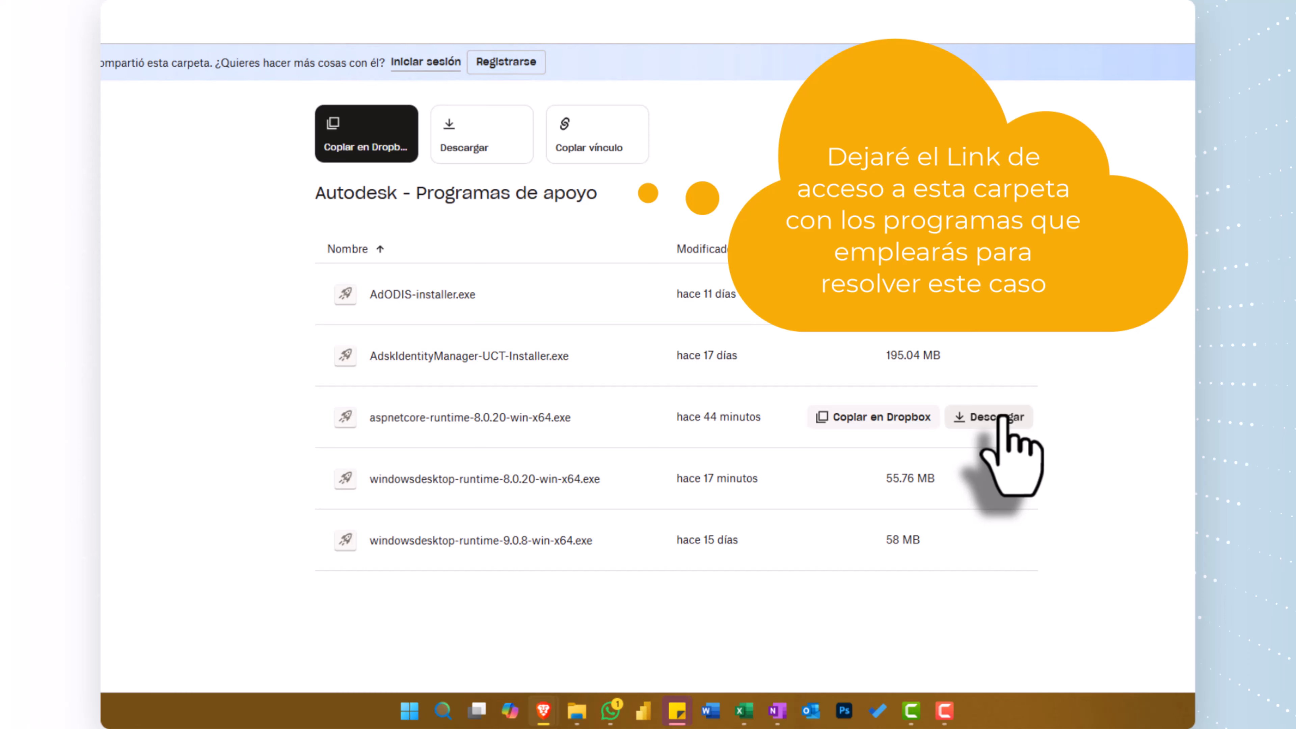
# Download aspnetcore-runtime-8.0.20-win-x64.exe and windowsdesktop-runtime-8.0.20-win-x64.exe from the shared Dropbox folder "Autodesk - Programas de apoyo" without signing in, and save both
pyautogui.click(1001, 416)
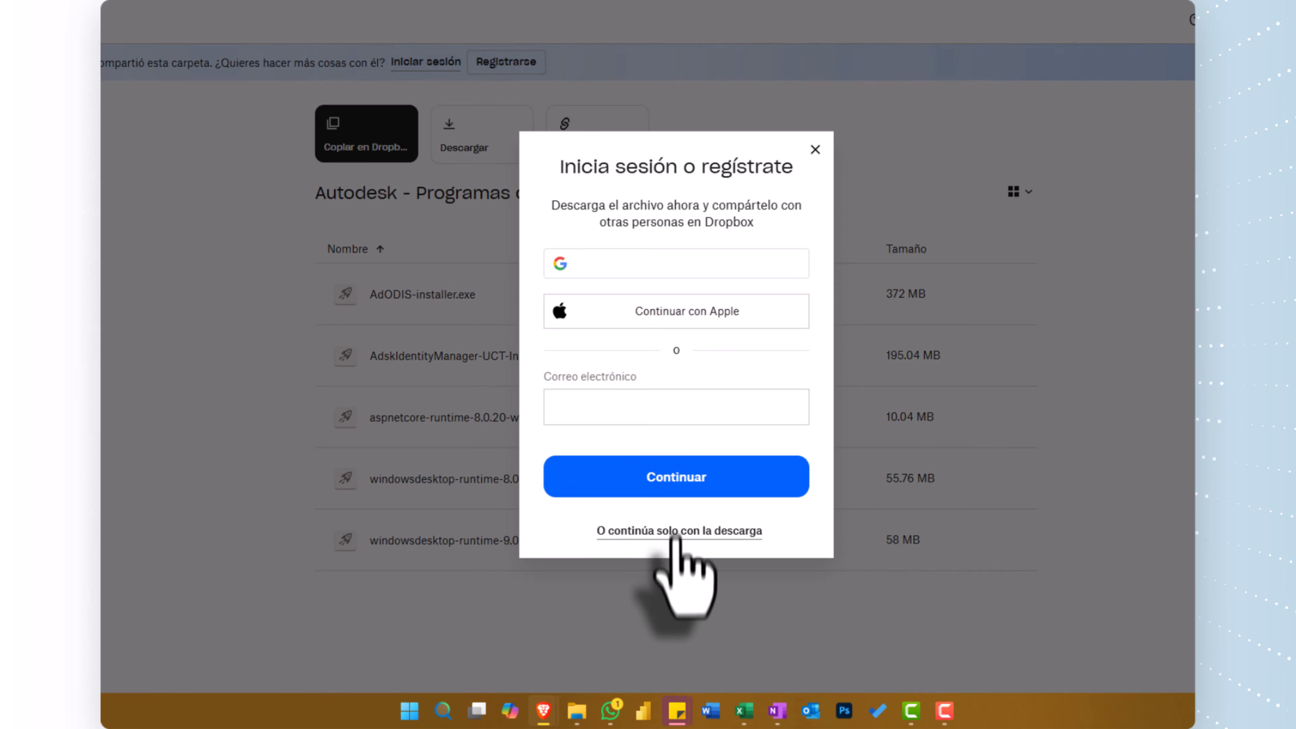
pyautogui.click(677, 534)
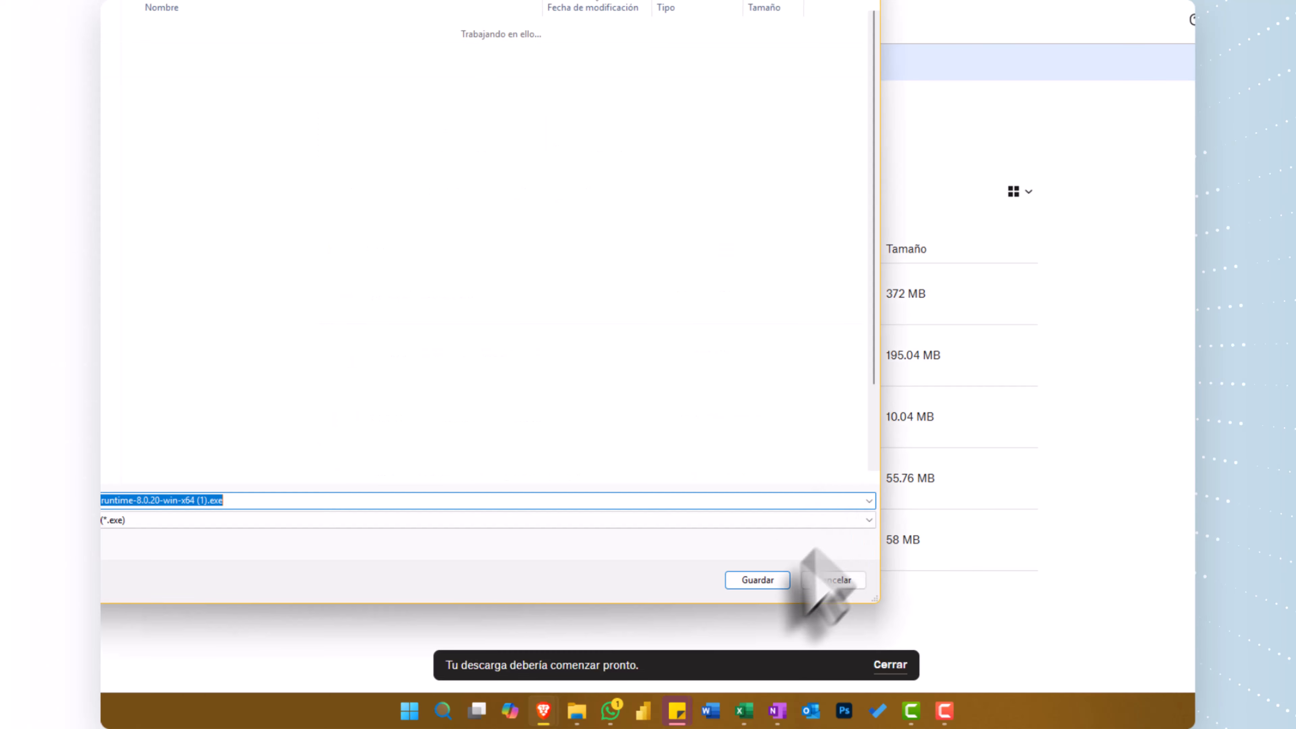
pyautogui.click(760, 582)
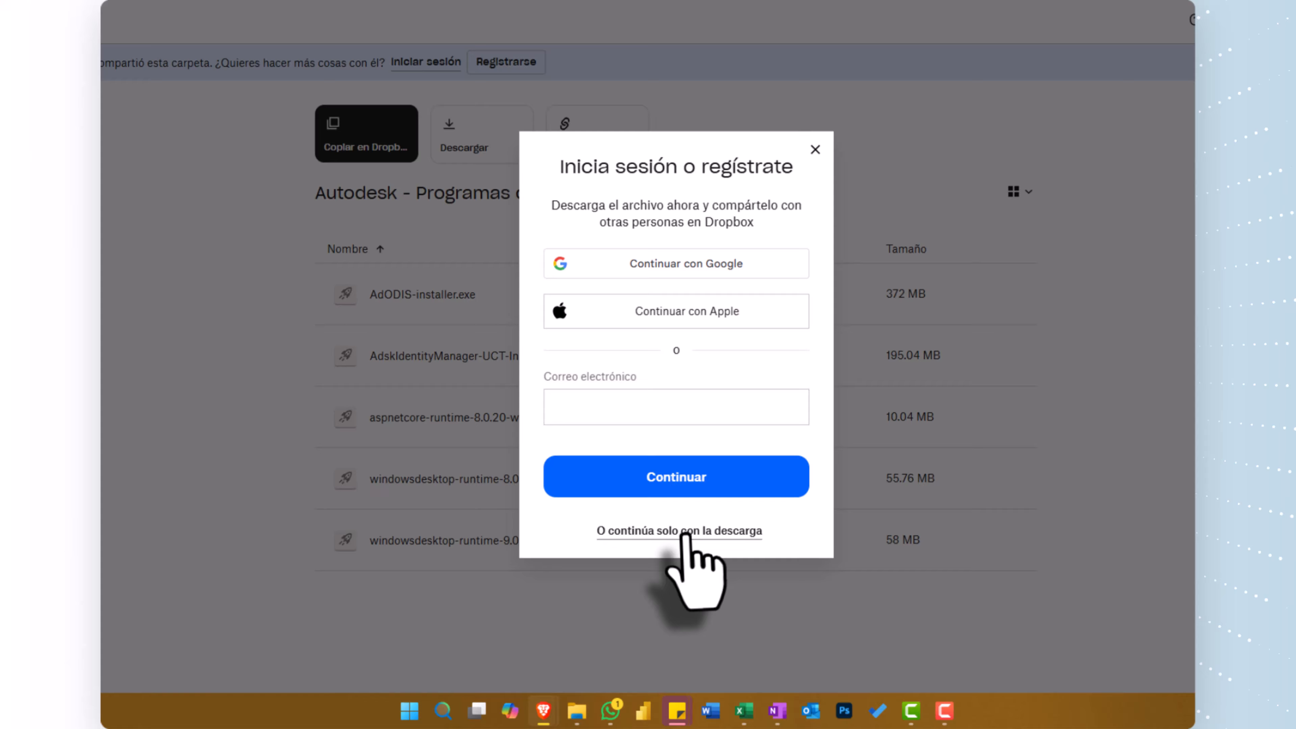
pyautogui.click(690, 533)
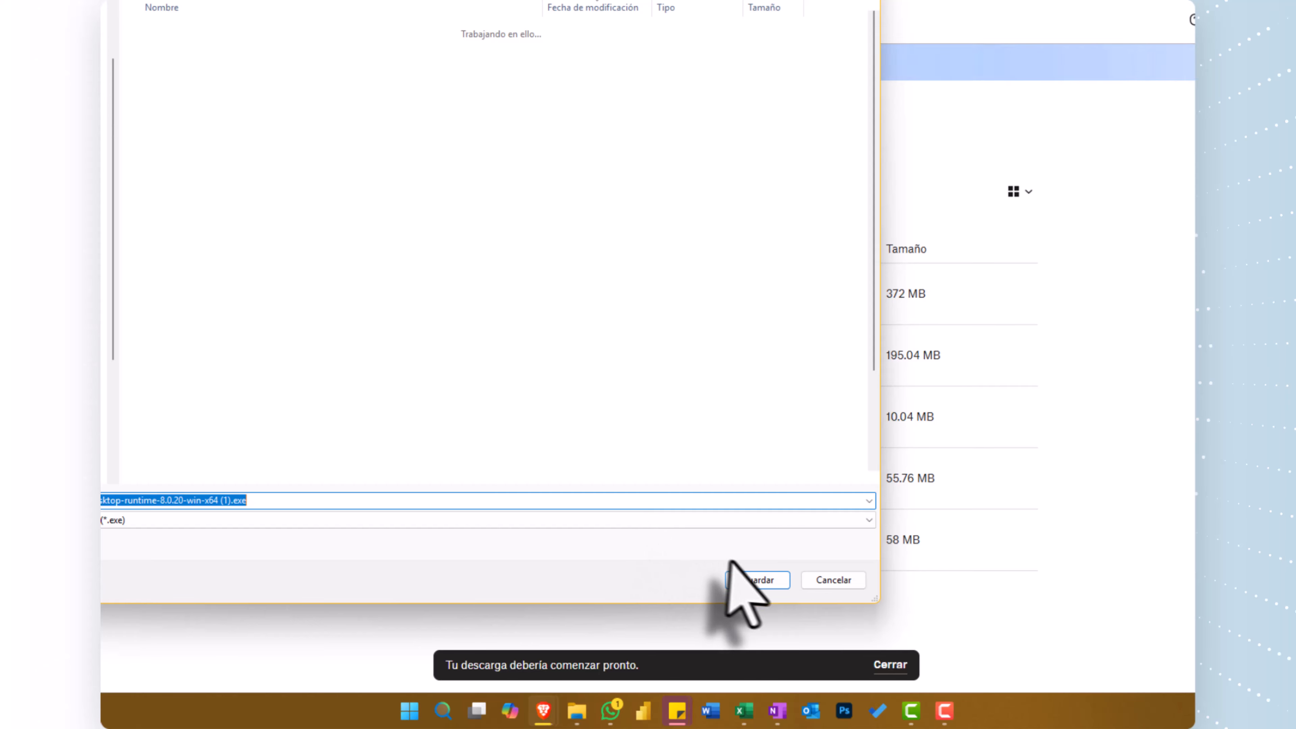
pyautogui.click(765, 579)
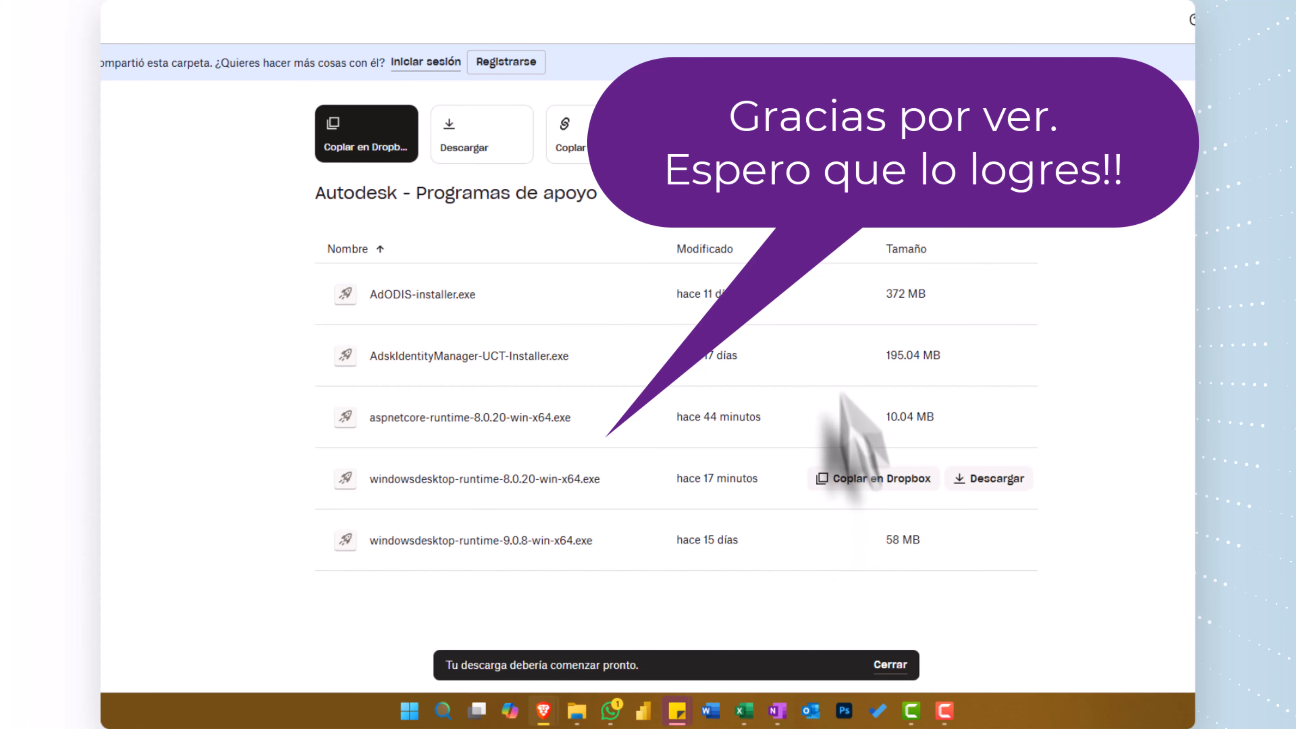